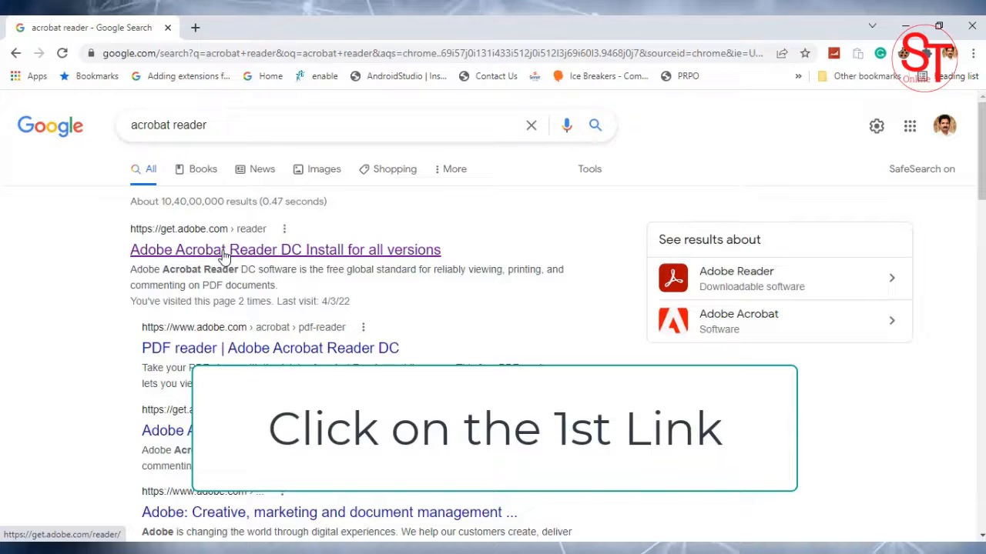
# Download Acrobat Reader from the get.adobe.com search result with the McAfee offers, Chrome extension and Adobe Genuine Service all deselected.
pyautogui.click(223, 253)
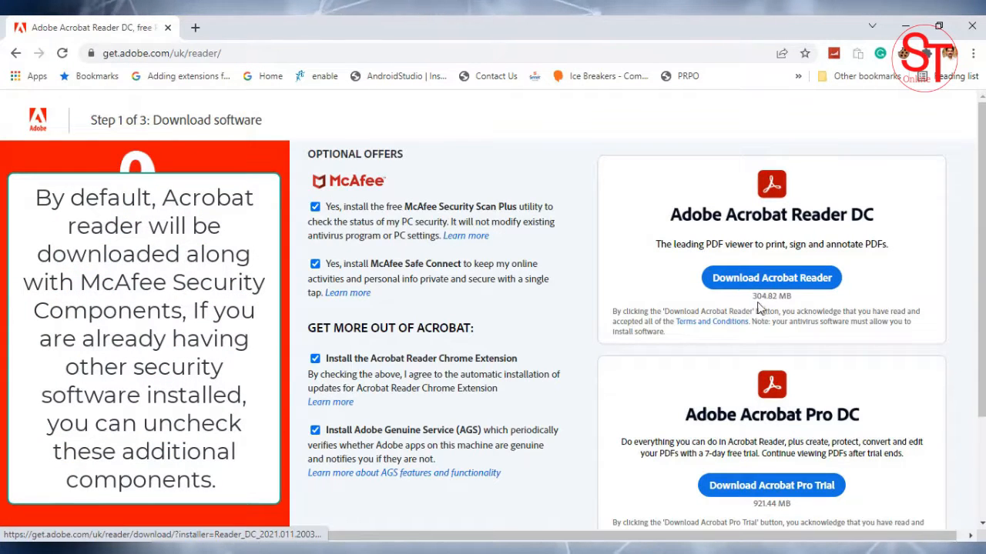
pyautogui.click(316, 208)
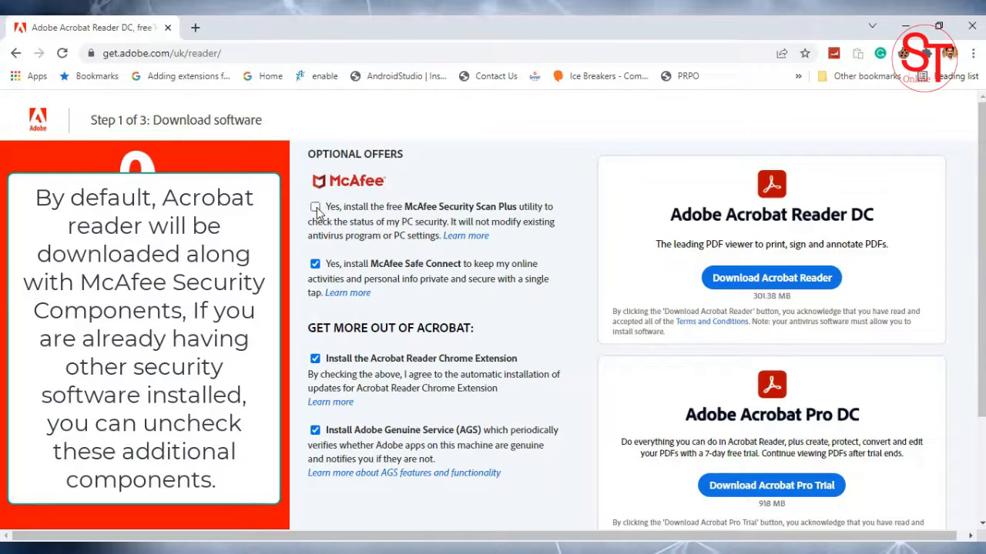
pyautogui.click(315, 264)
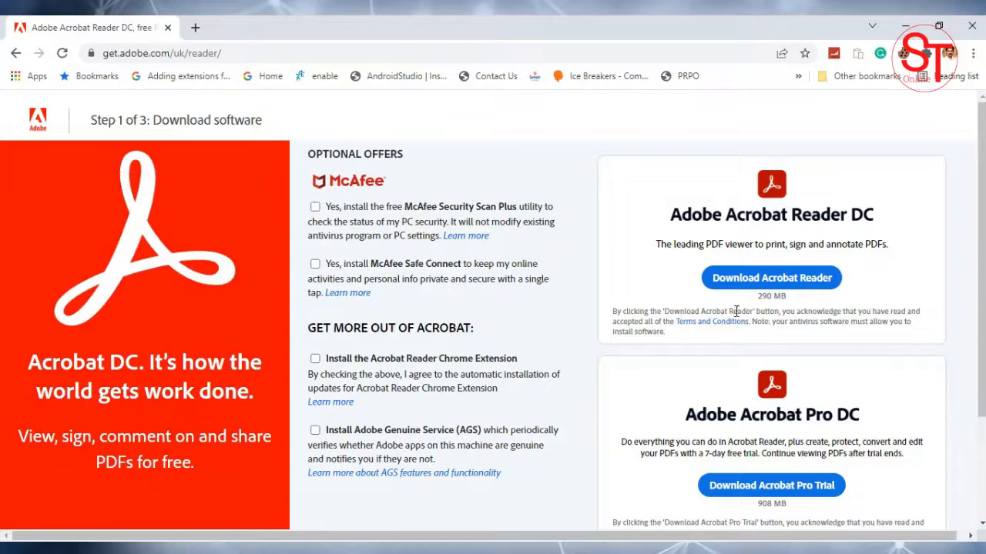
pyautogui.click(775, 283)
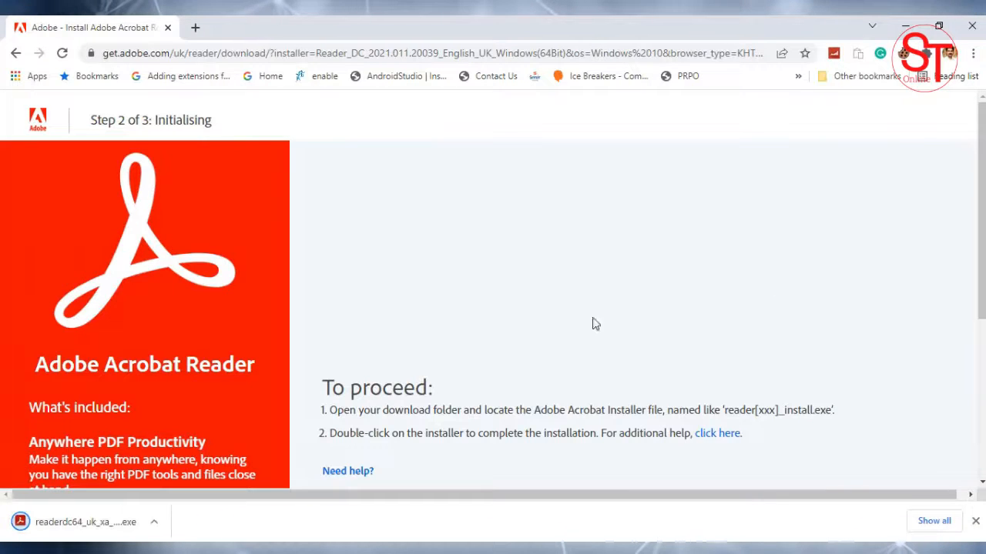
# Run the downloaded Acrobat Reader installer and finish it with the launch option enabled.
pyautogui.rightClick(110, 530)
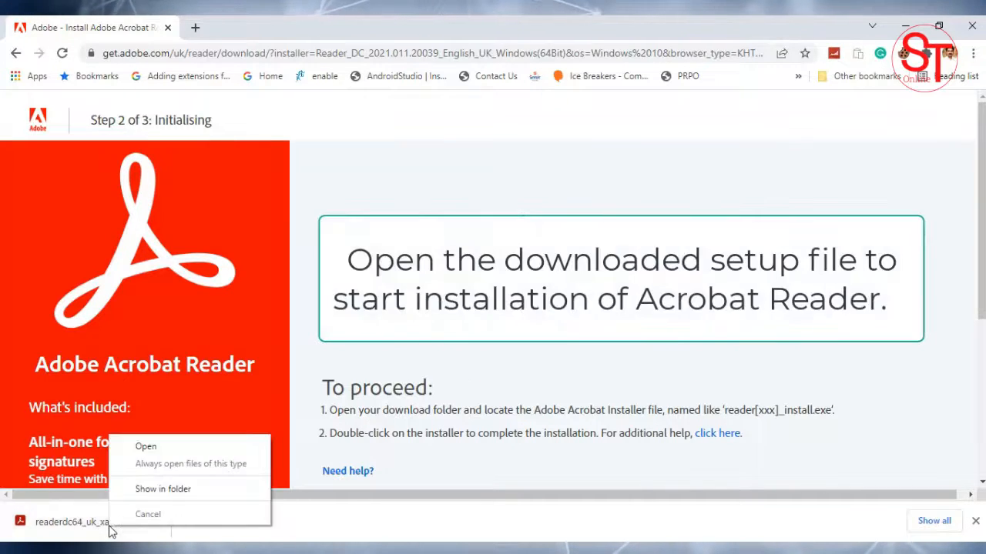
pyautogui.click(173, 446)
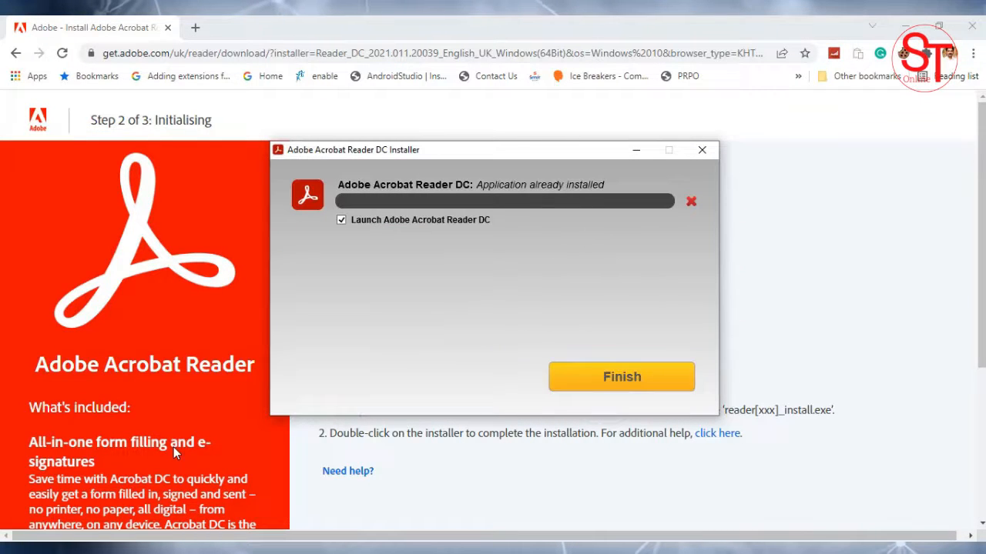
pyautogui.click(634, 385)
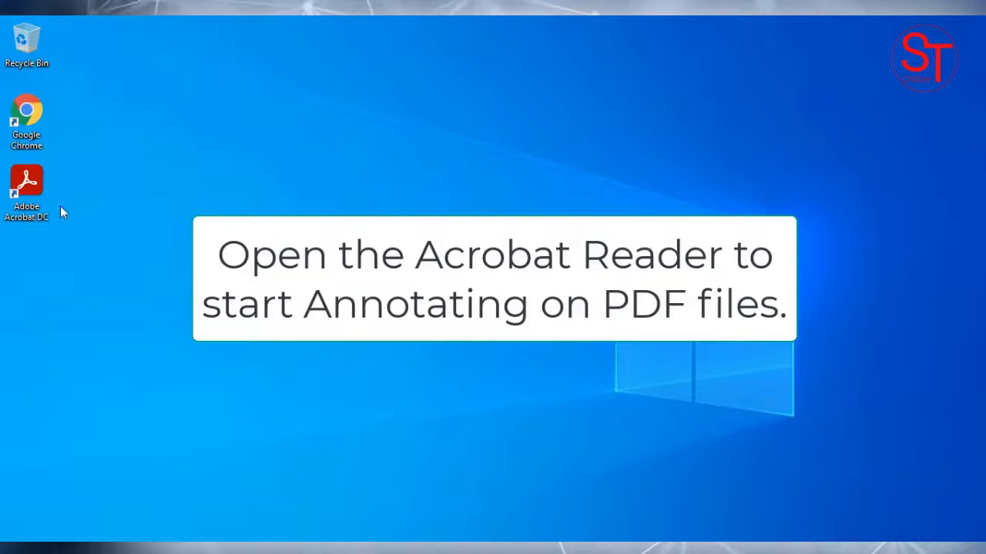
# Switch to Adobe Acrobat Reader DC from the desktop and open its Comment tool.
pyautogui.doubleClick(31, 189)
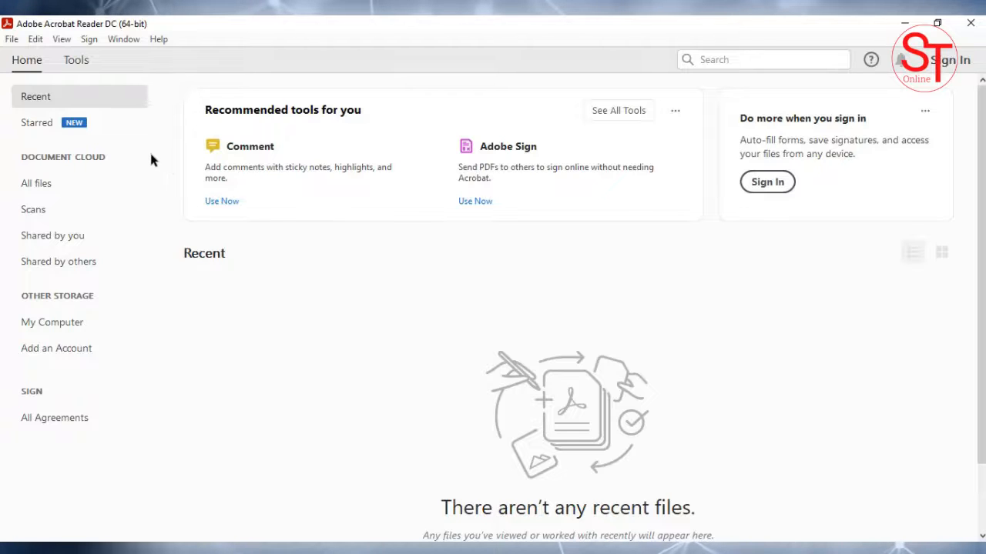
pyautogui.click(81, 59)
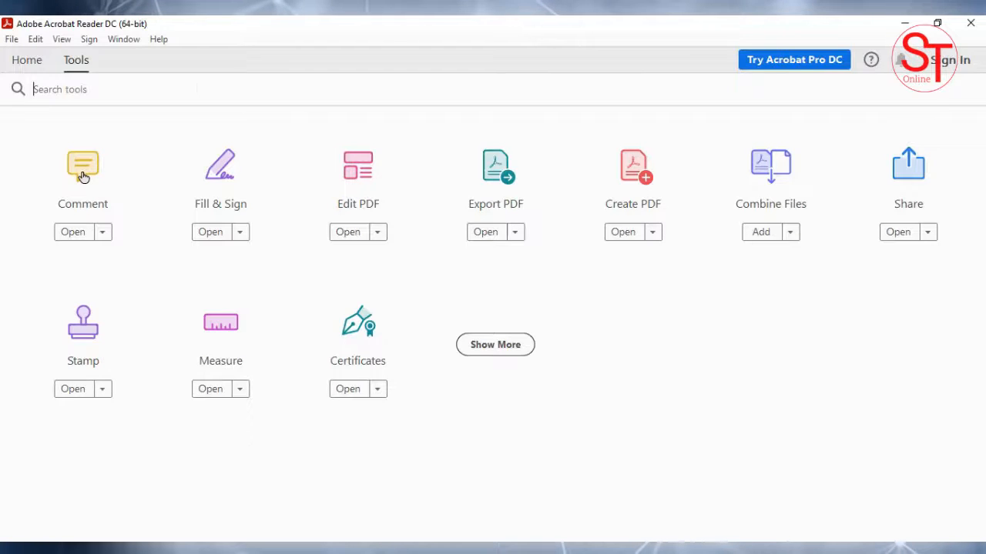
pyautogui.click(83, 171)
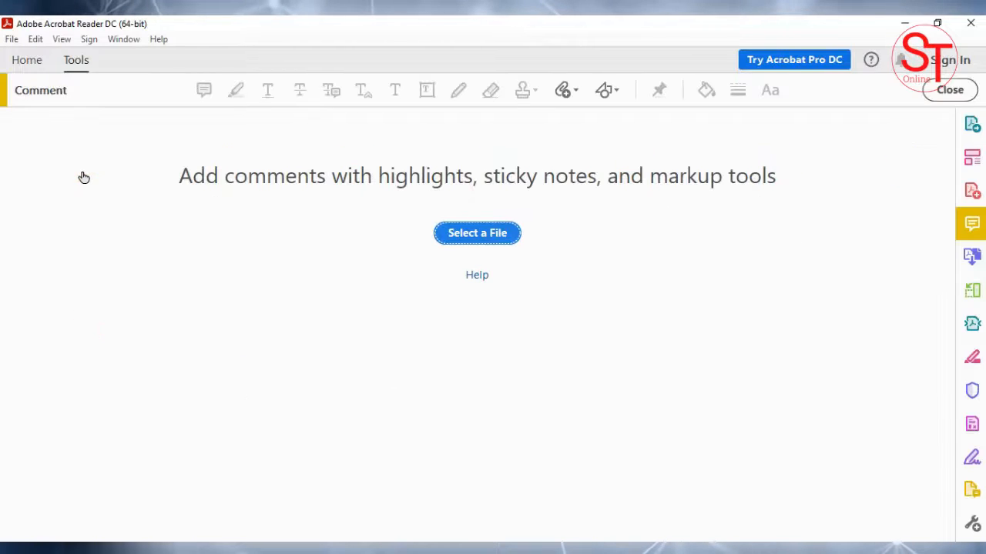
# Open "This is a test pdf document to demonstrate" from the PDF Commenting folder for commenting and collapse the comments list.
pyautogui.click(493, 241)
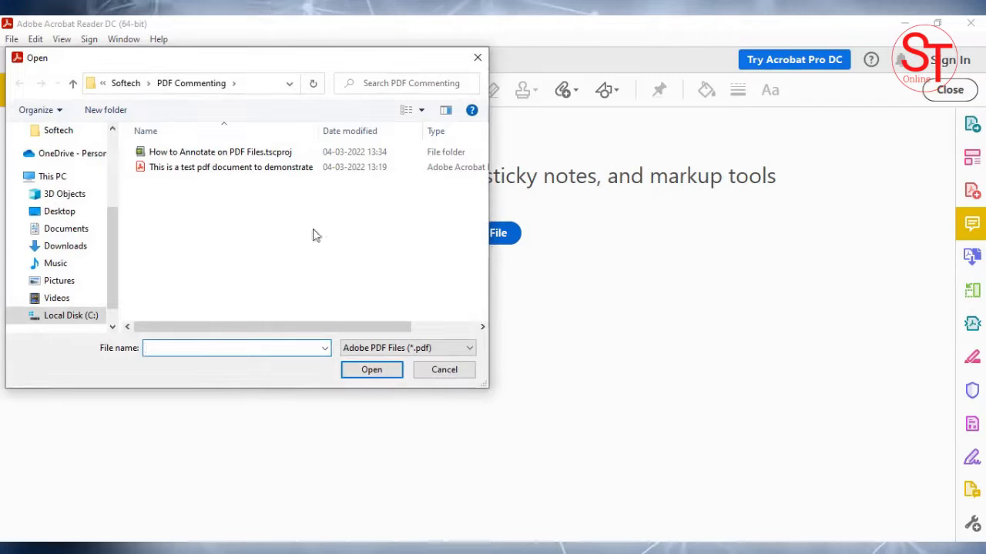
pyautogui.click(163, 176)
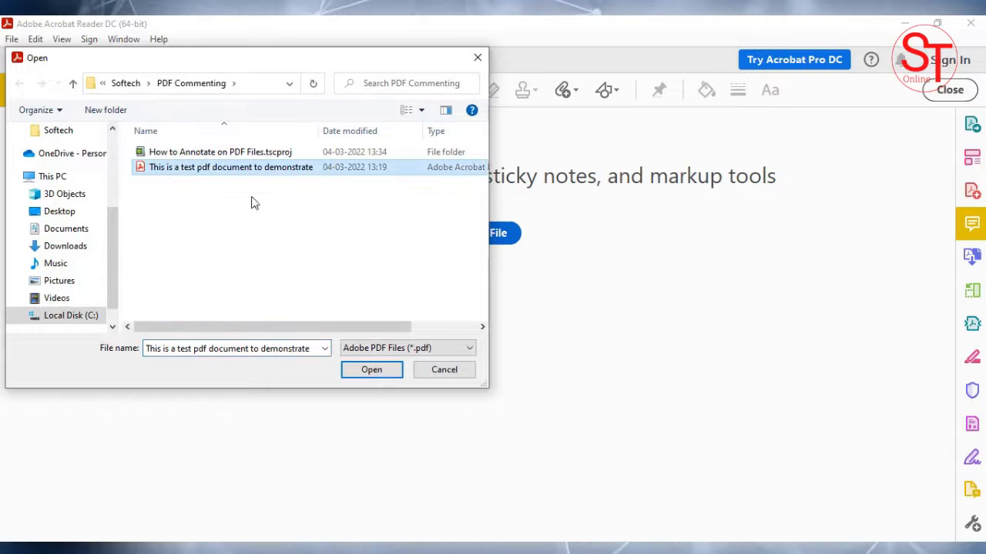
pyautogui.click(372, 374)
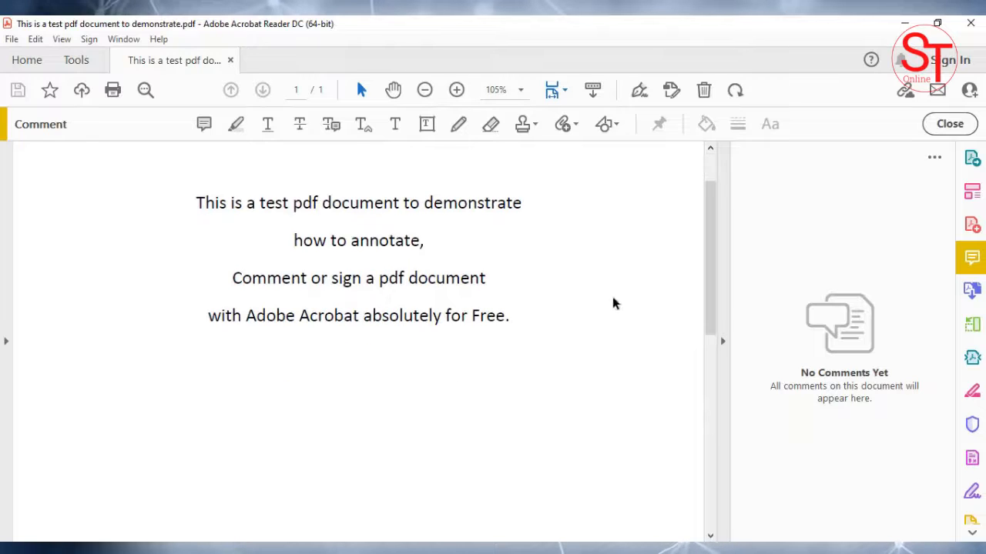
pyautogui.click(722, 342)
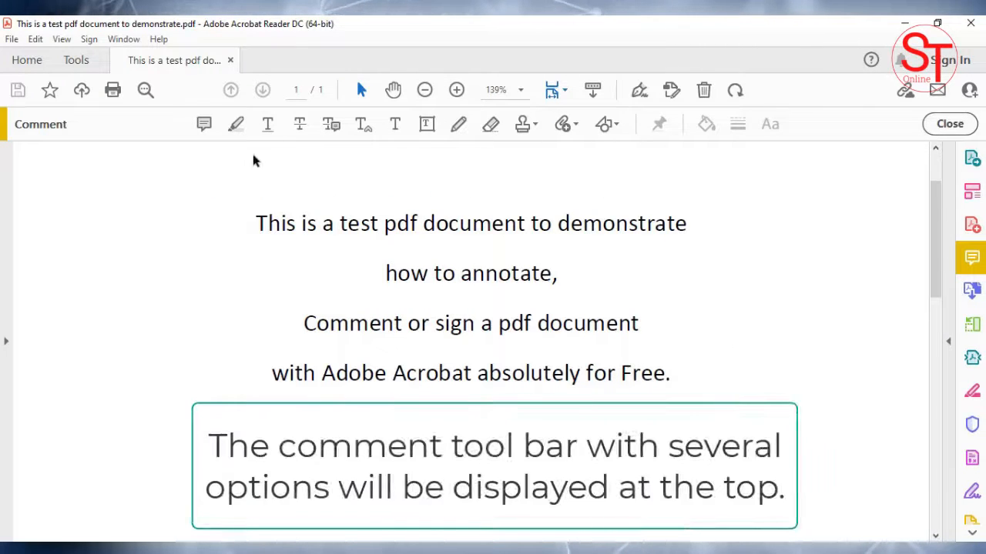
# Add a sticky note reading "THis is a demo" at the start of the "how to annotate," line, post it and close the note.
pyautogui.click(204, 124)
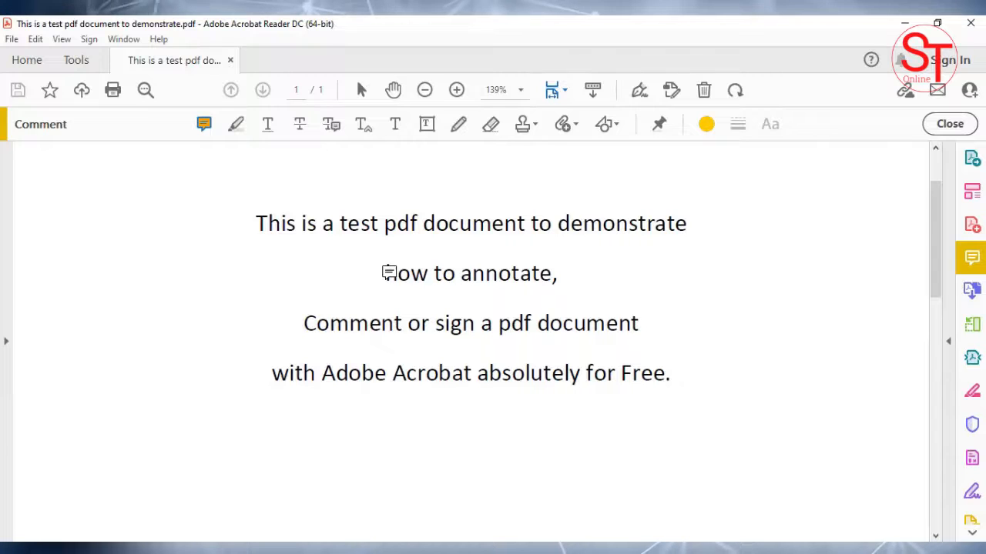
pyautogui.click(387, 272)
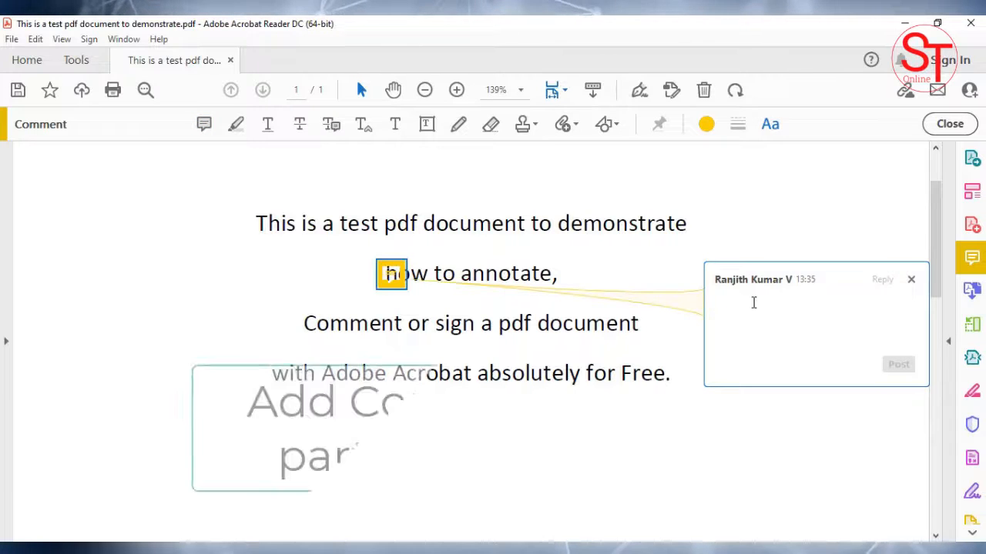
pyautogui.write('T')
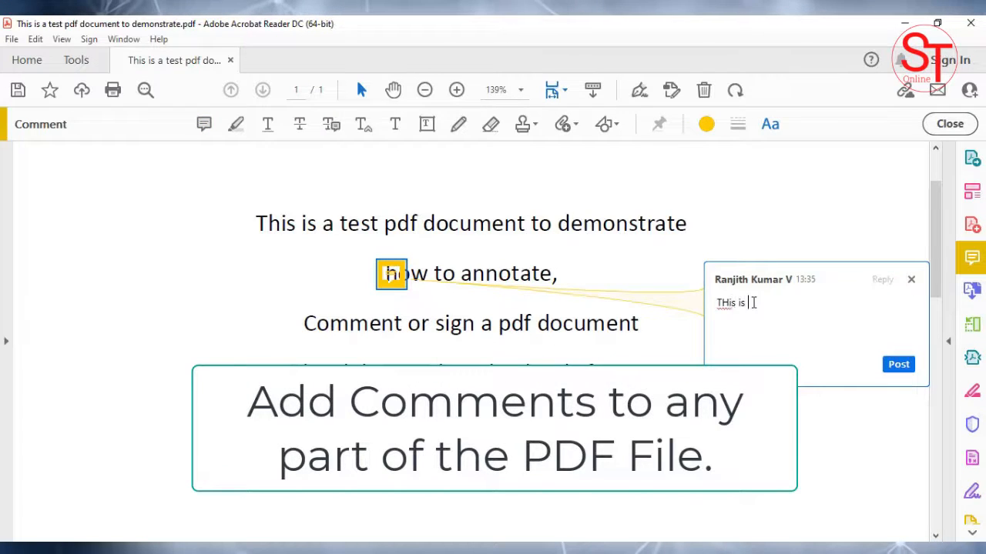
pyautogui.write('His is')
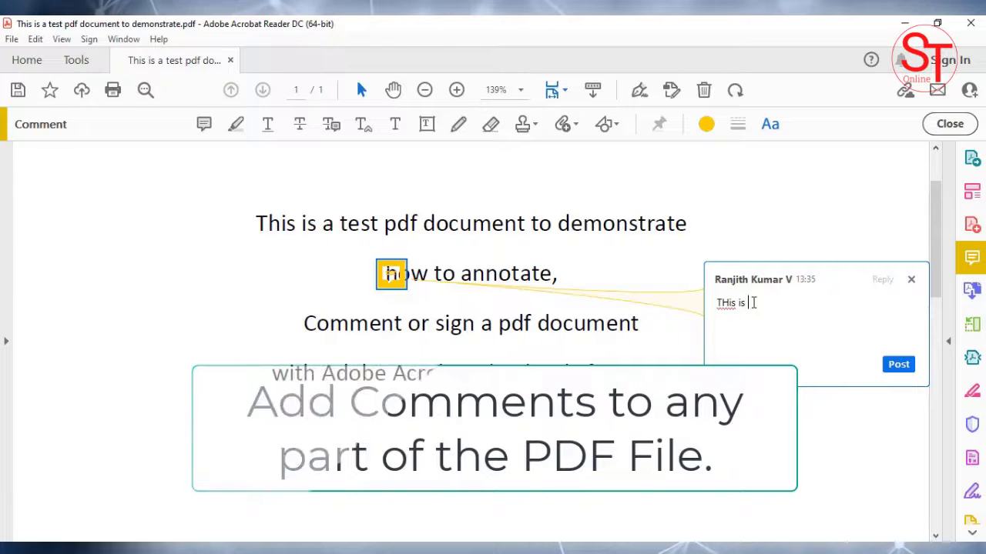
pyautogui.write(' a demo')
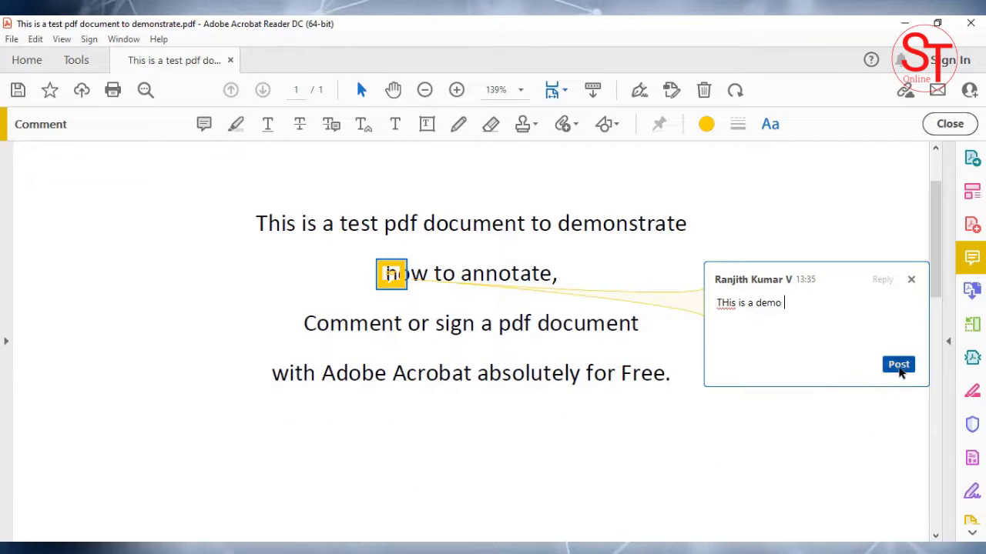
pyautogui.click(897, 369)
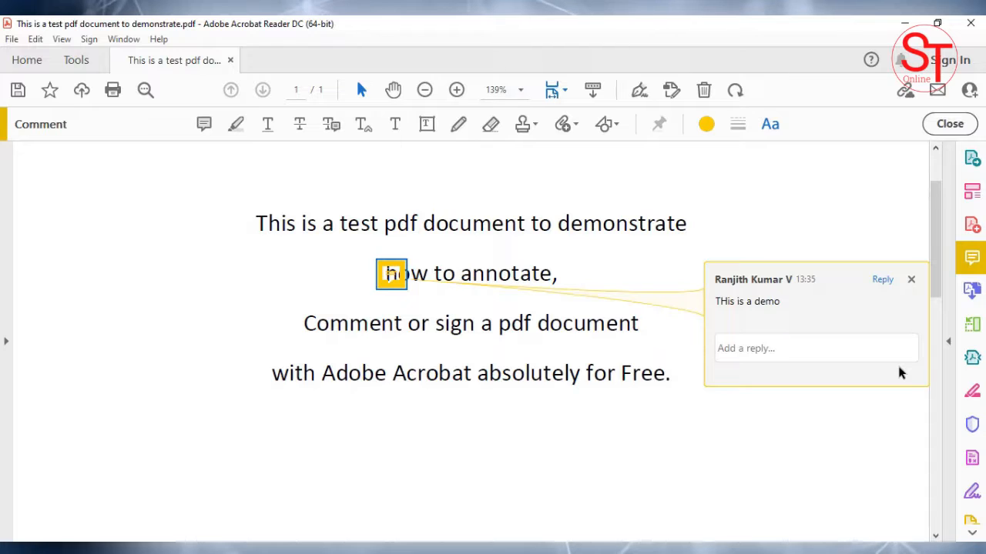
pyautogui.click(911, 279)
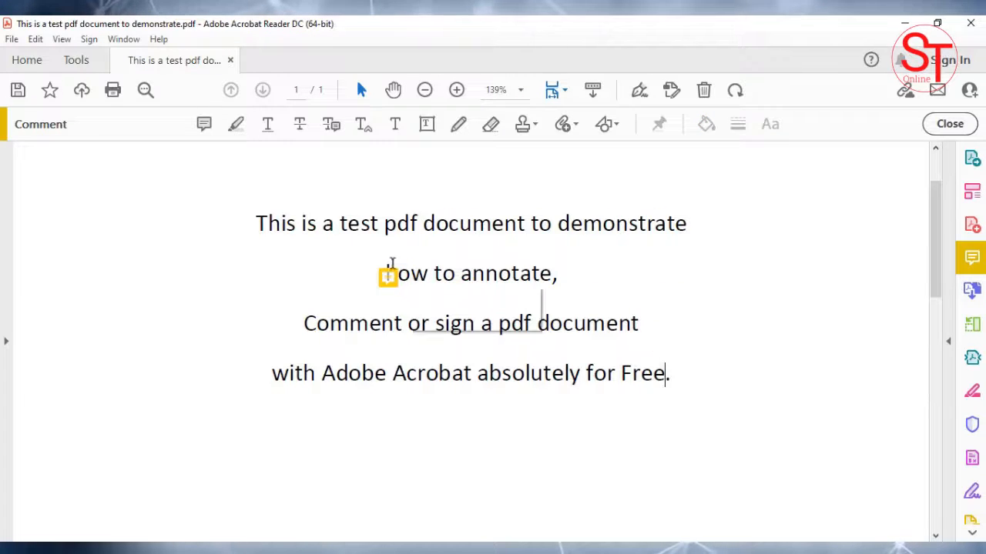
# Highlight the word "document" in the third line in red.
pyautogui.click(236, 128)
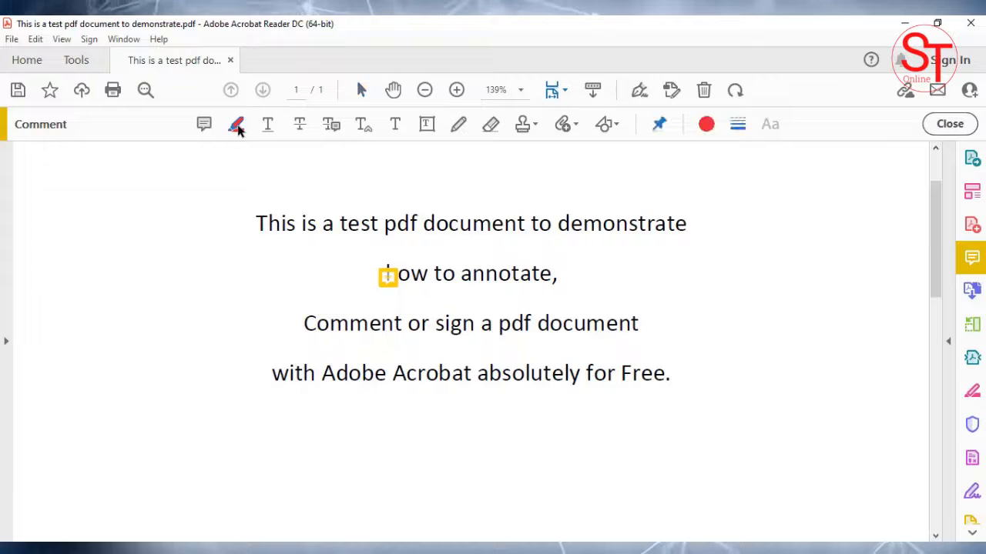
pyautogui.moveTo(406, 295)
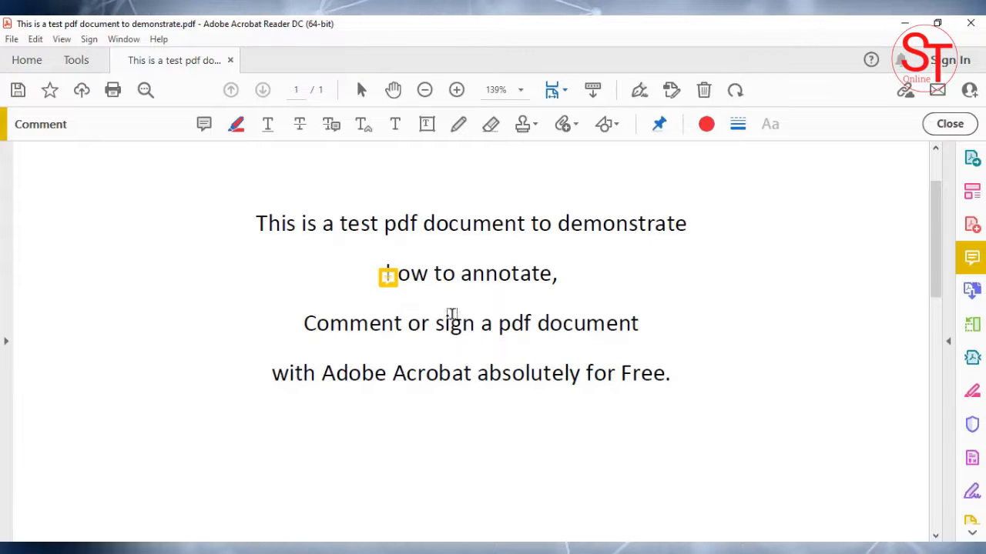
pyautogui.moveTo(537, 323); pyautogui.dragTo(644, 325)
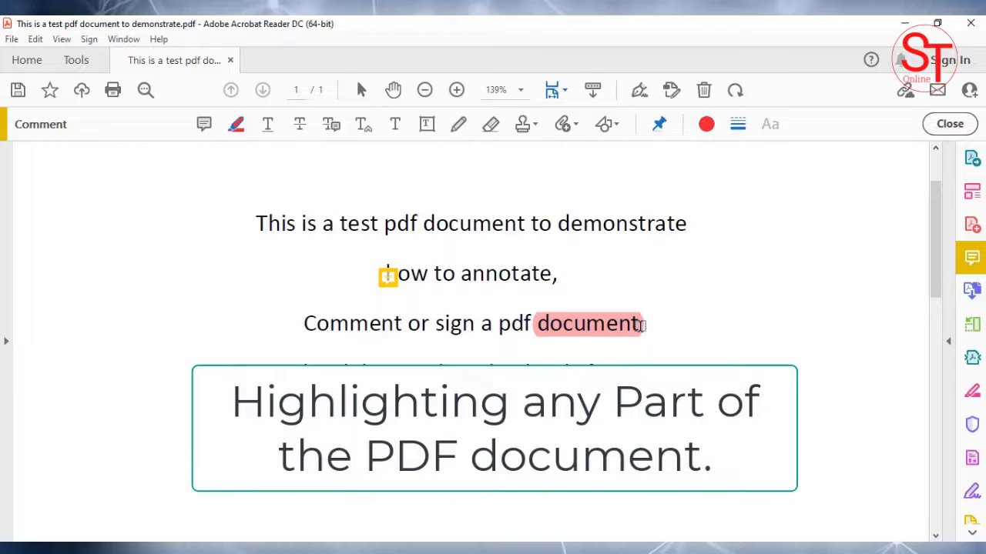
# Set the highlighter colour to light blue and open the note of the highlighted word "document".
pyautogui.click(708, 125)
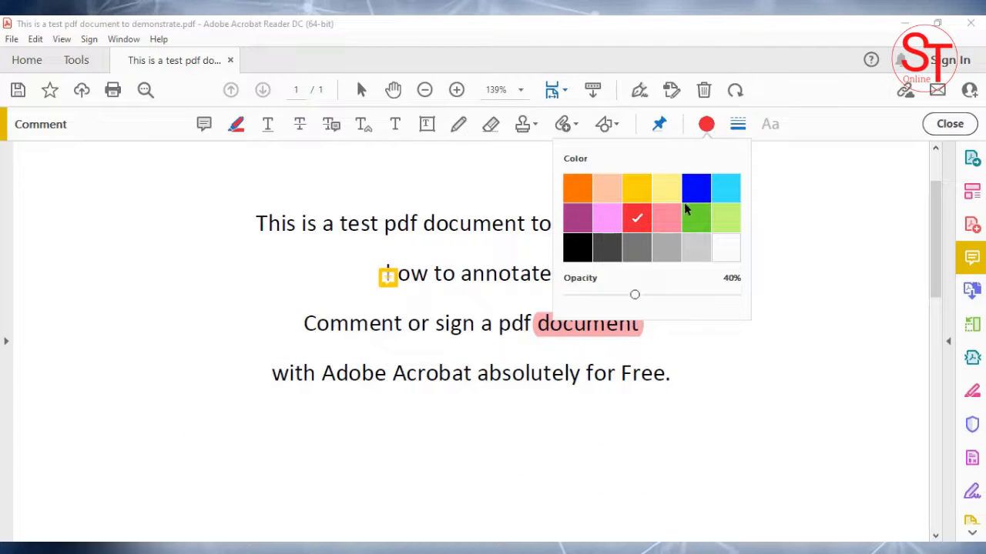
pyautogui.click(726, 191)
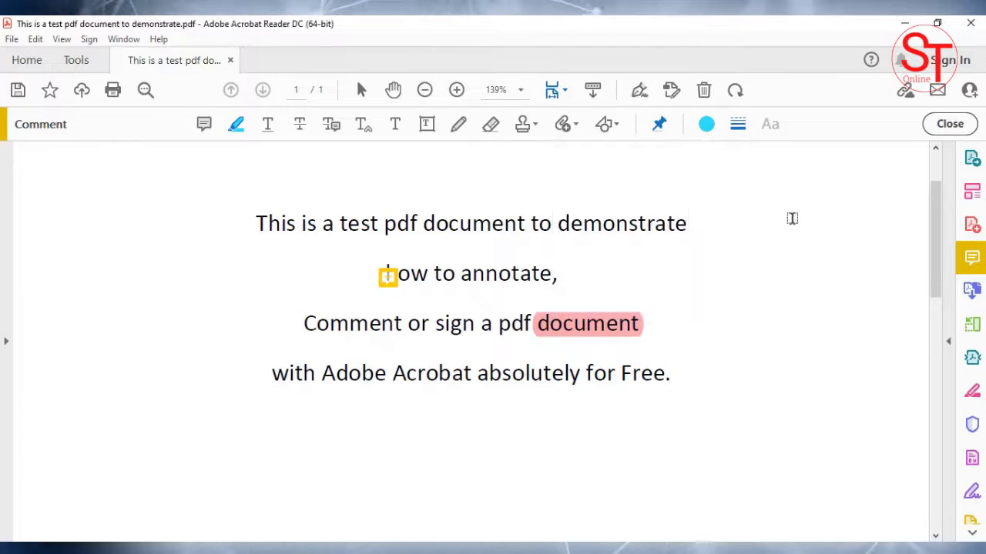
pyautogui.click(581, 327)
pyautogui.doubleClick(581, 328)
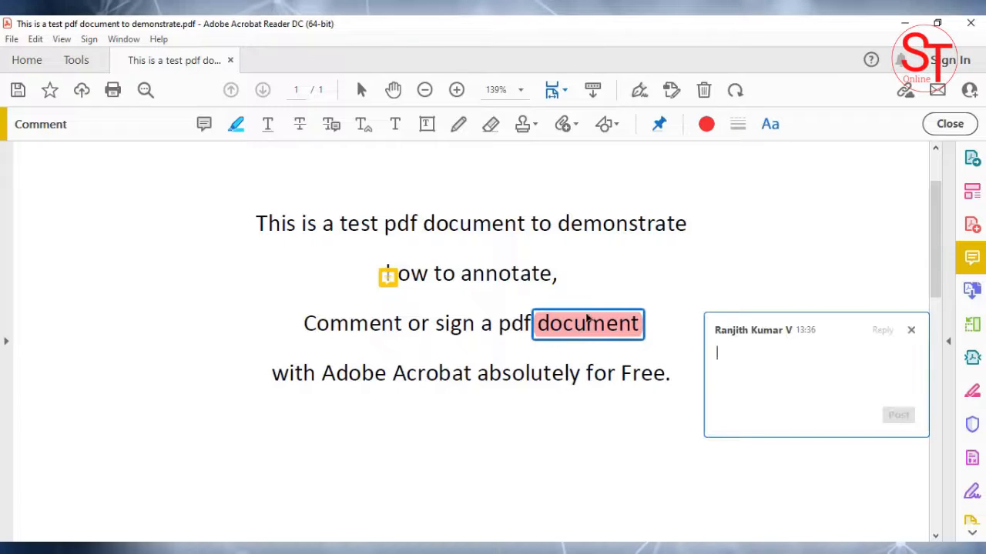
# Underline "This is a test" in the first line and set the underline colour to blue.
pyautogui.click(267, 124)
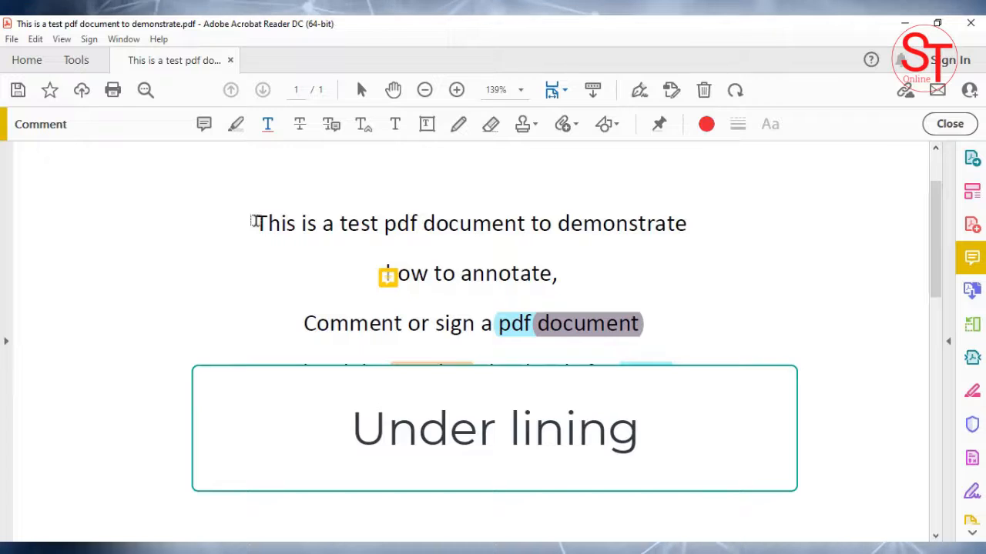
pyautogui.moveTo(254, 222); pyautogui.dragTo(378, 223)
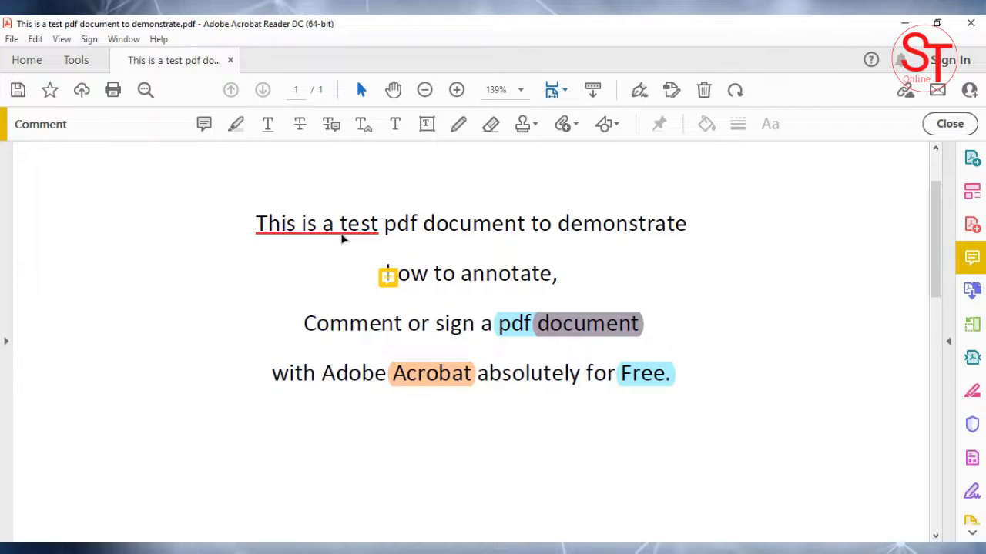
pyautogui.click(342, 239)
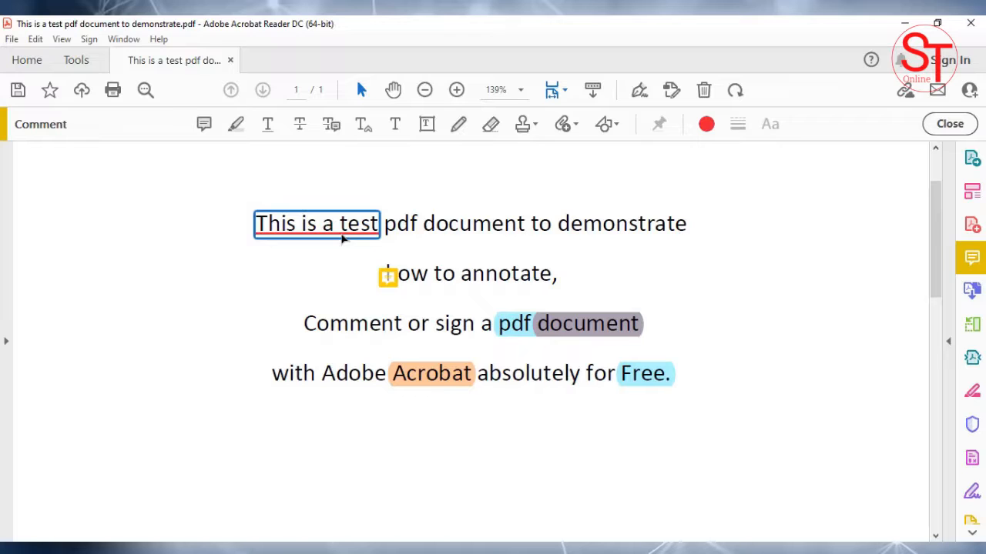
pyautogui.click(703, 125)
pyautogui.click(691, 193)
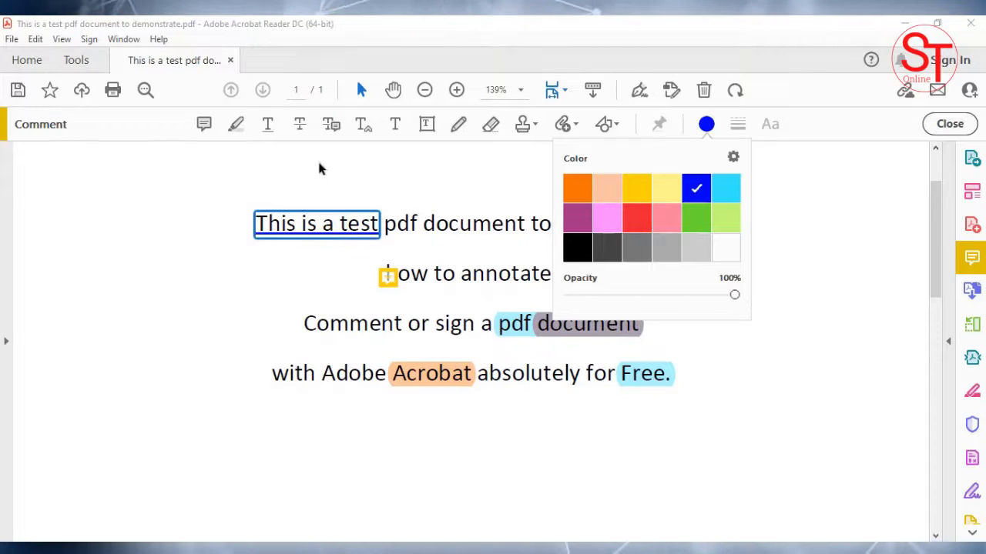
# Strike out the word "Comment" in the third line and set the strikethrough colour to red.
pyautogui.click(300, 124)
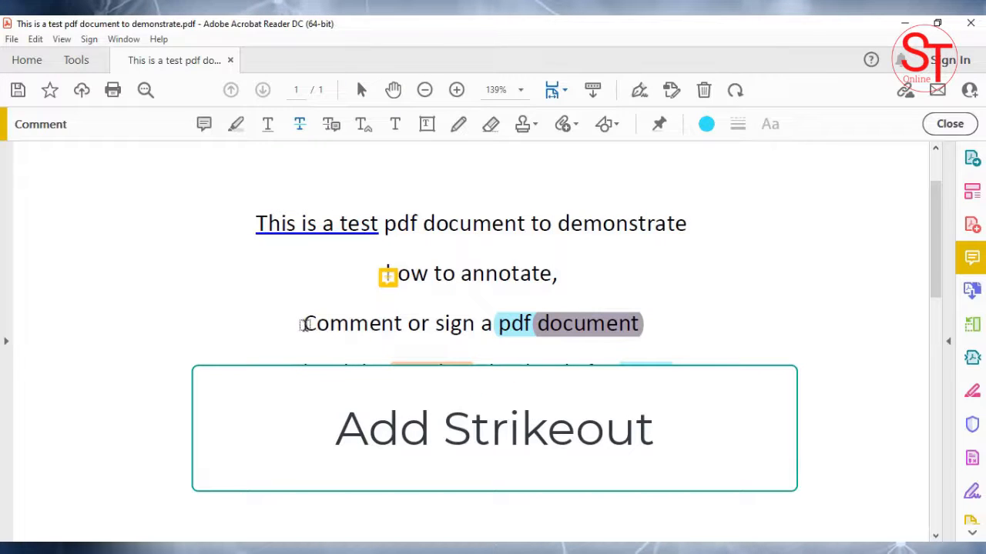
pyautogui.moveTo(304, 324); pyautogui.dragTo(403, 335)
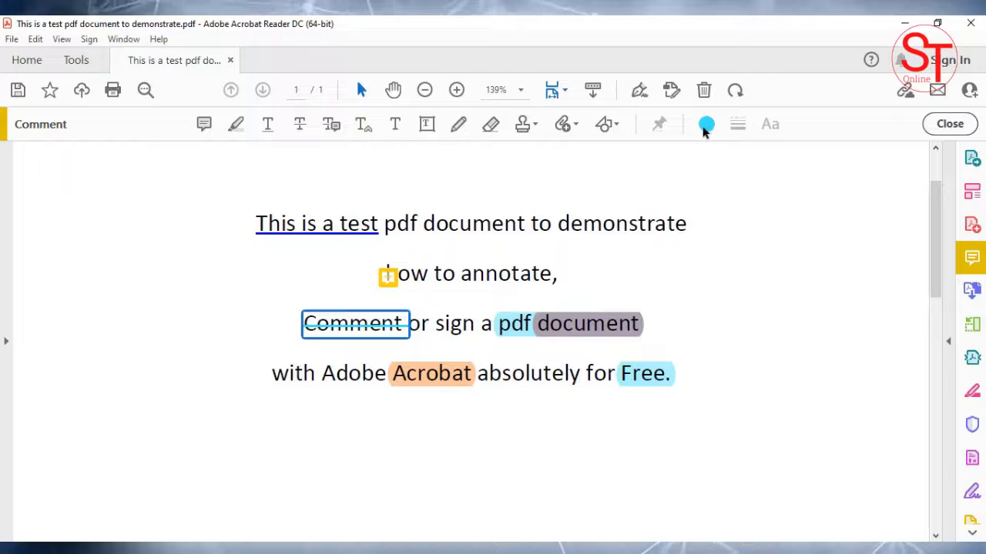
pyautogui.click(706, 124)
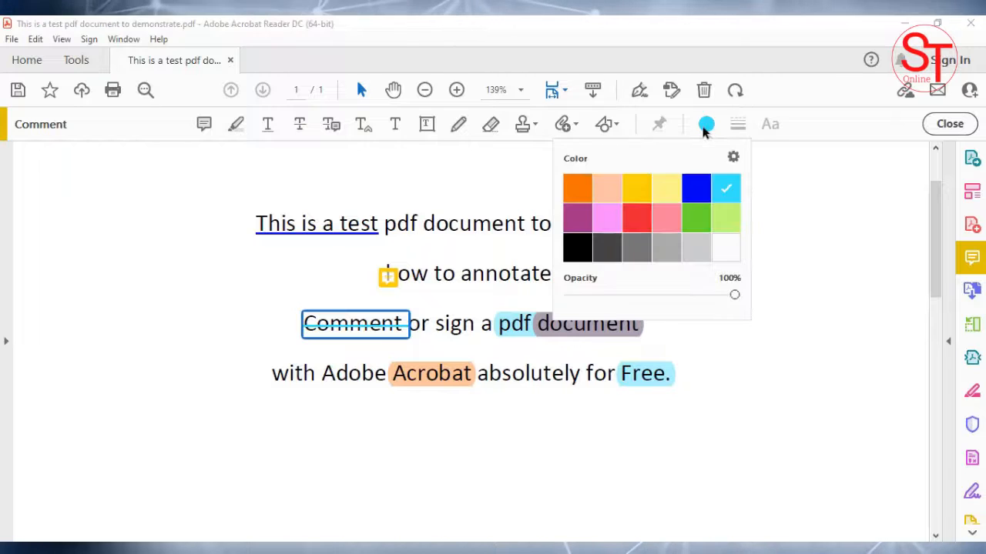
pyautogui.click(636, 227)
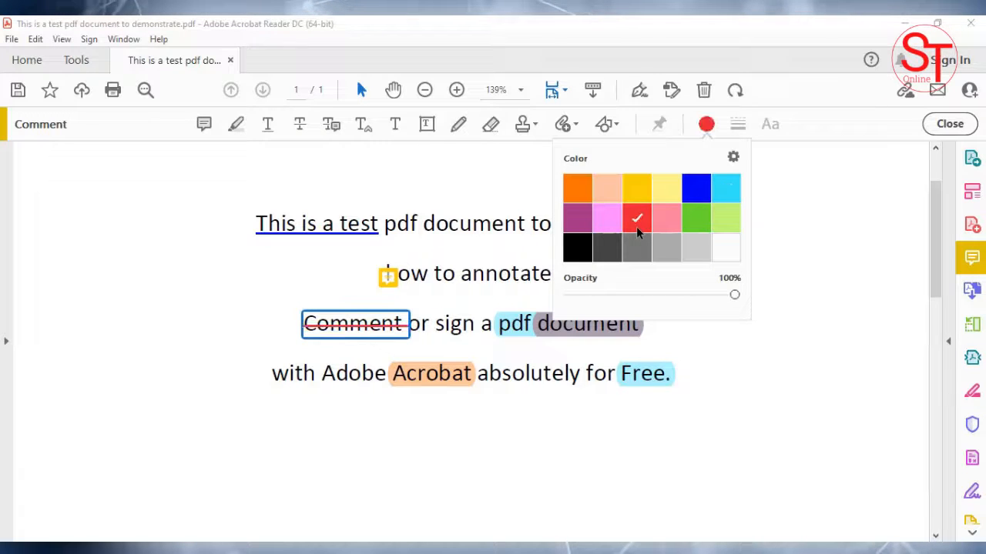
# Add the text comment "This is a test" just below the first line of the document.
pyautogui.click(334, 161)
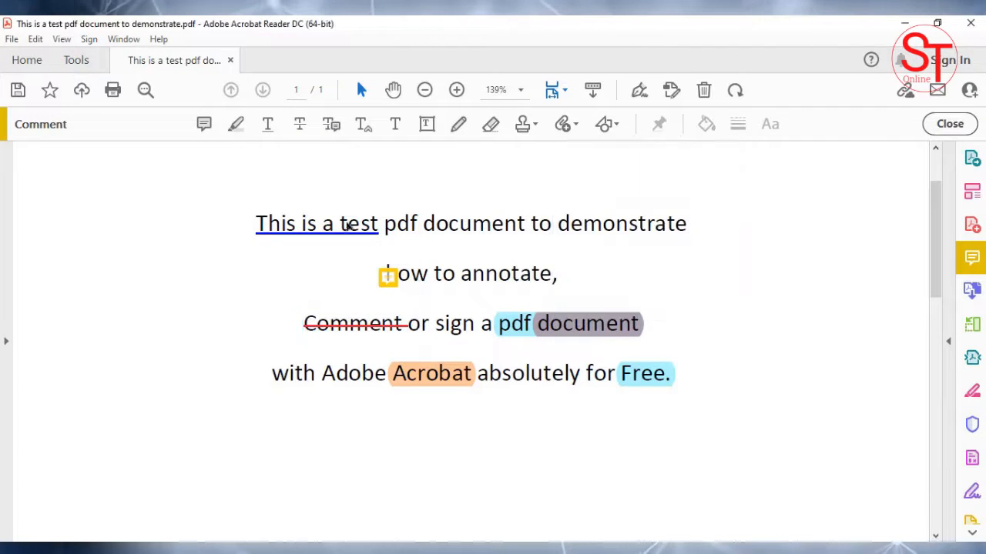
pyautogui.click(396, 126)
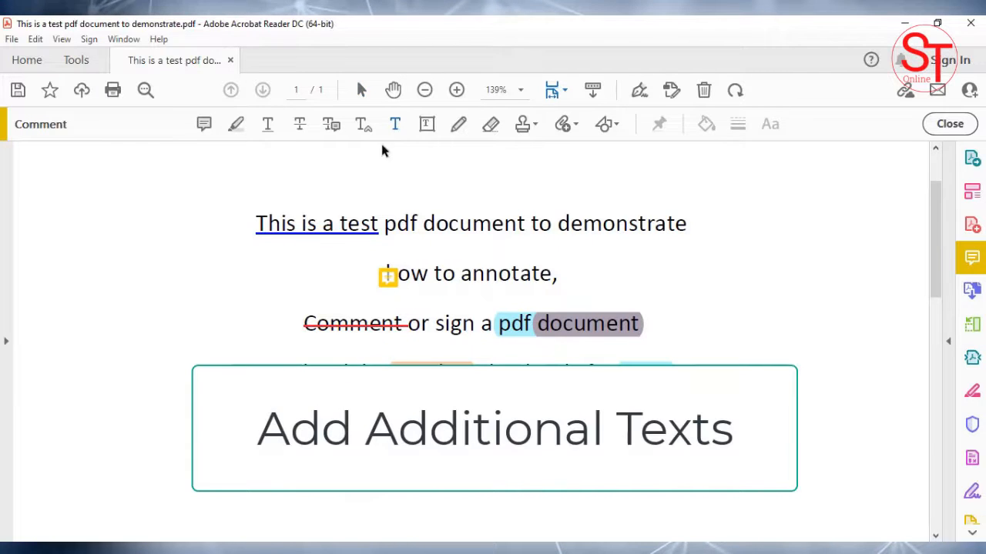
pyautogui.click(323, 228)
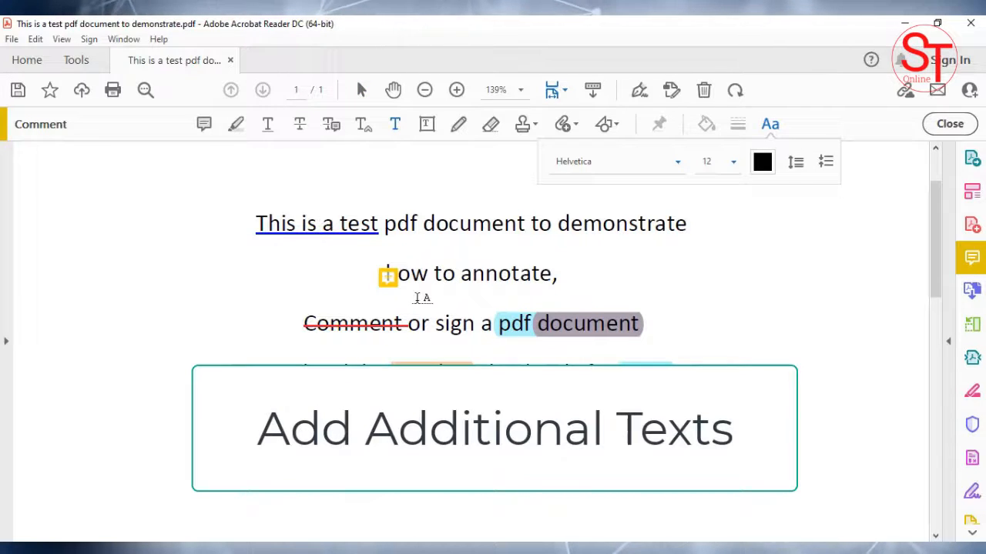
pyautogui.press('BackSpace')
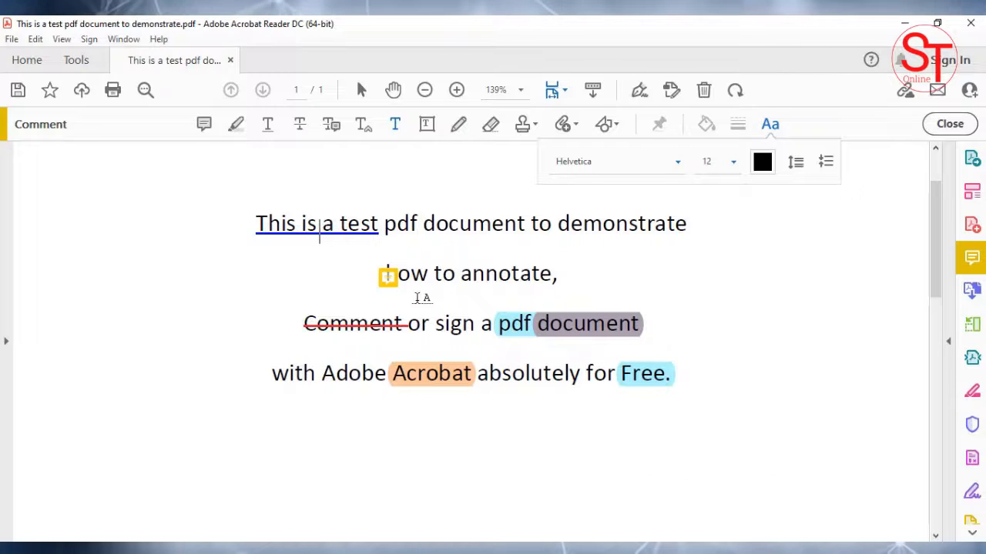
pyautogui.click(312, 258)
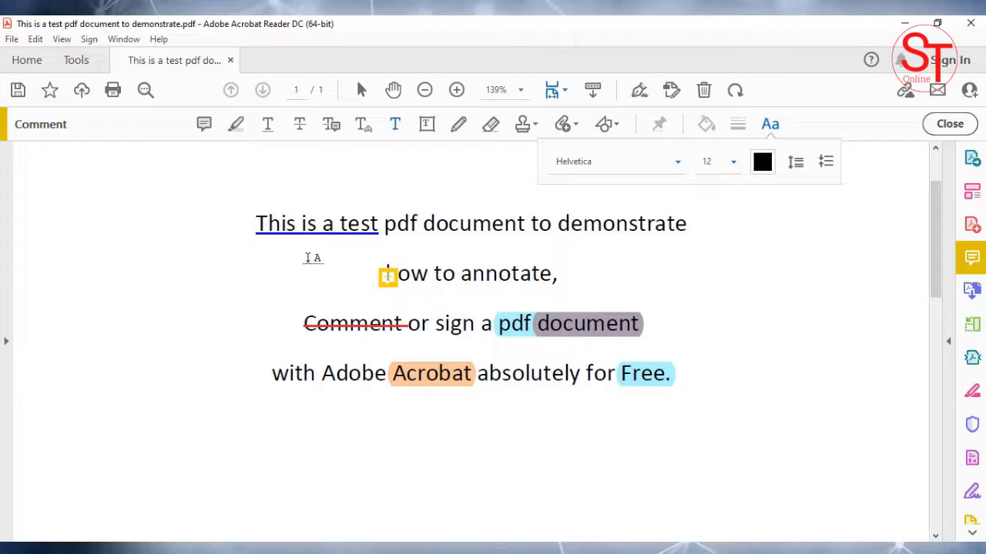
pyautogui.write('This is a')
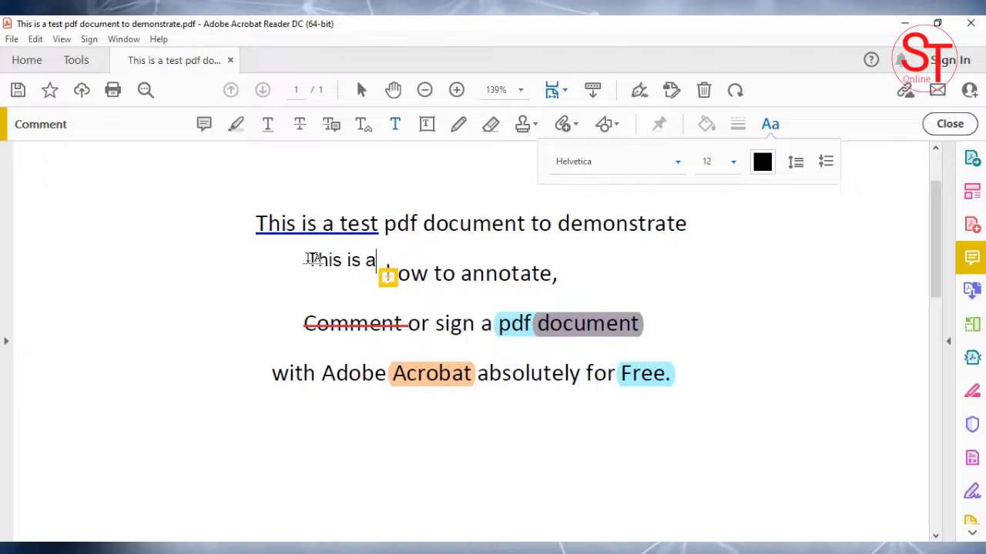
pyautogui.write(' test')
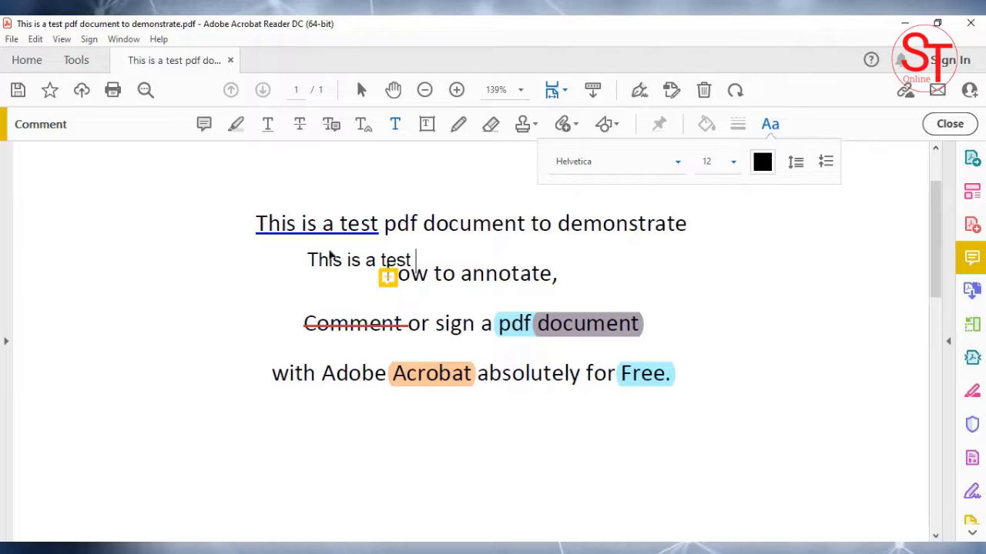
# Move the added text "This is a test" into the left margin beside the second line and set its colour to blue.
pyautogui.click(334, 255)
pyautogui.click(290, 304)
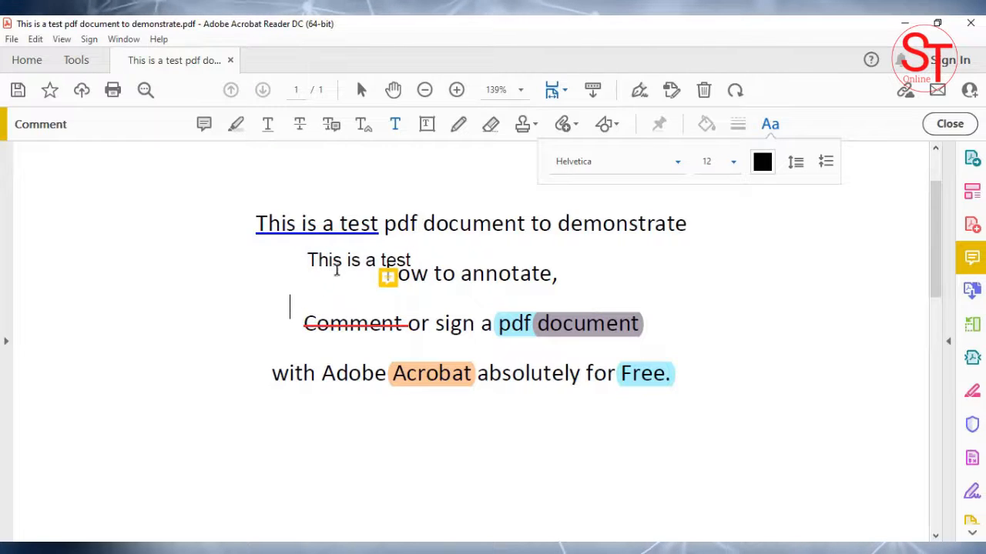
pyautogui.moveTo(336, 267); pyautogui.dragTo(227, 263)
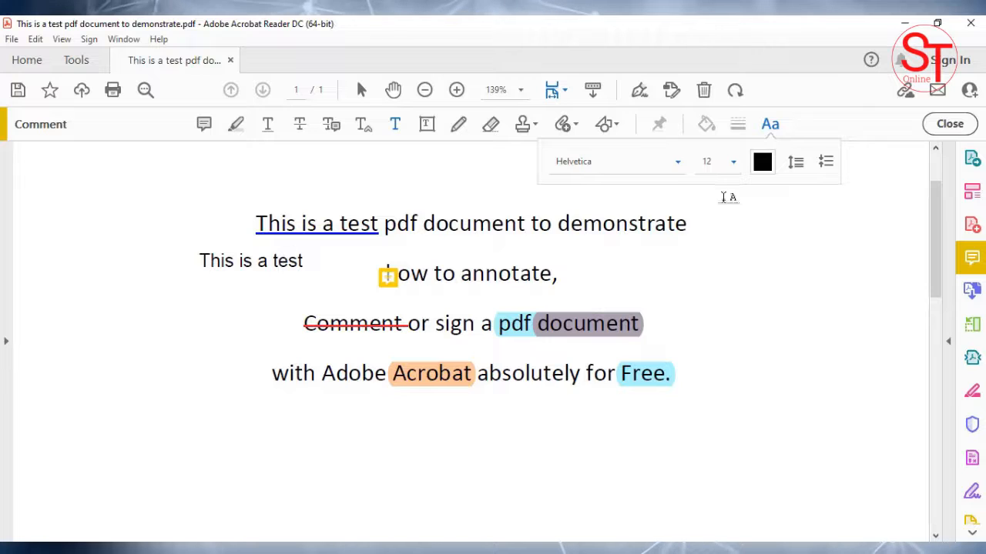
pyautogui.click(762, 161)
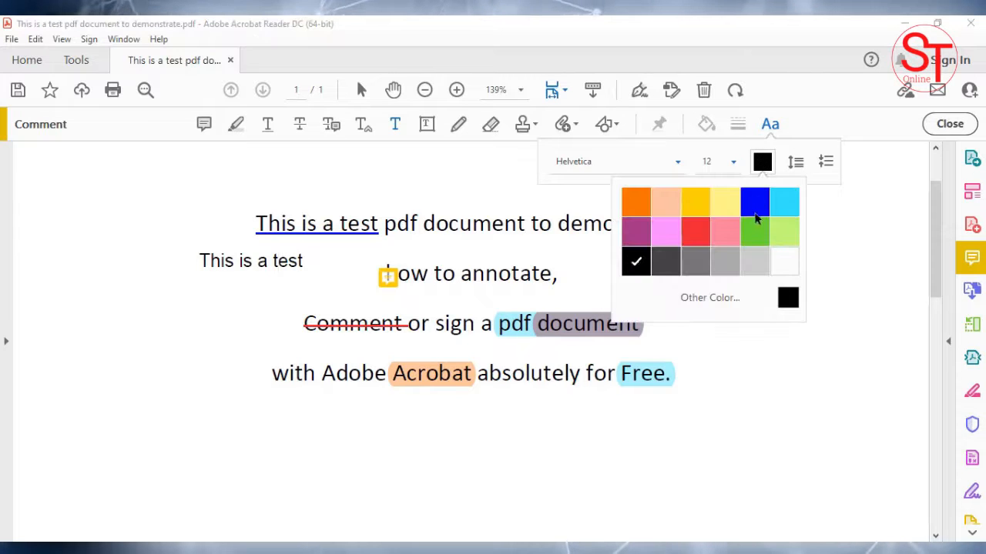
pyautogui.click(753, 204)
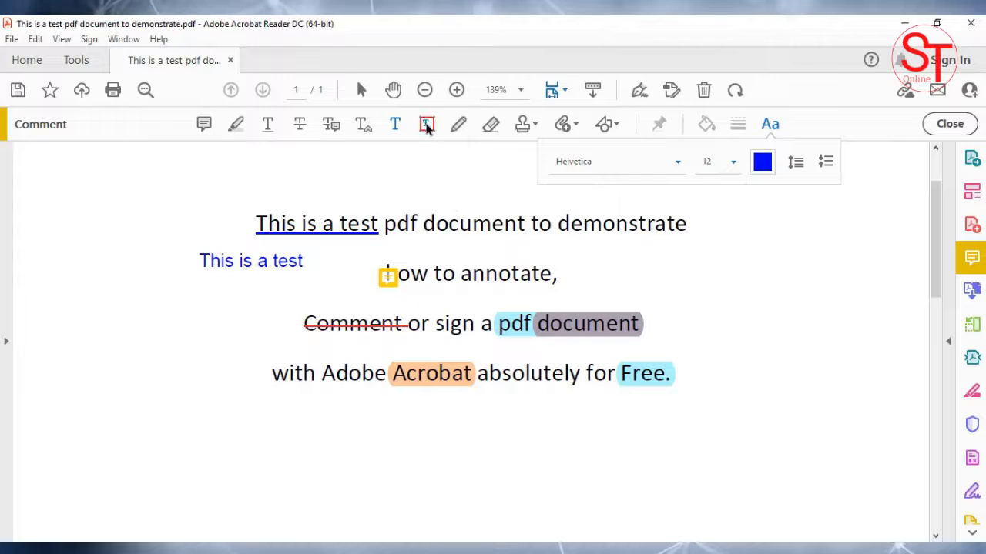
# Draw a text box in the left margin beside the third and fourth lines containing "This is a new Text".
pyautogui.click(427, 124)
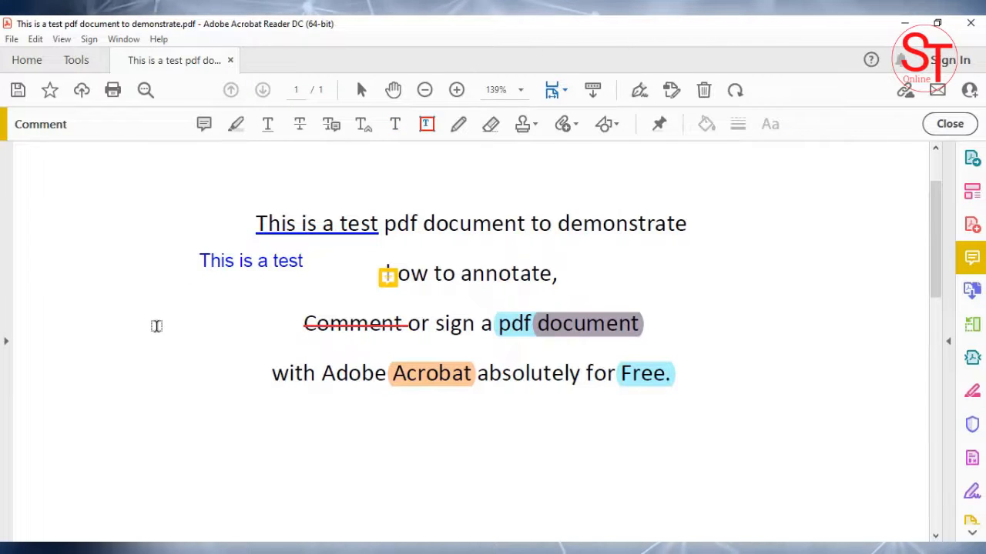
pyautogui.moveTo(158, 328); pyautogui.dragTo(257, 387)
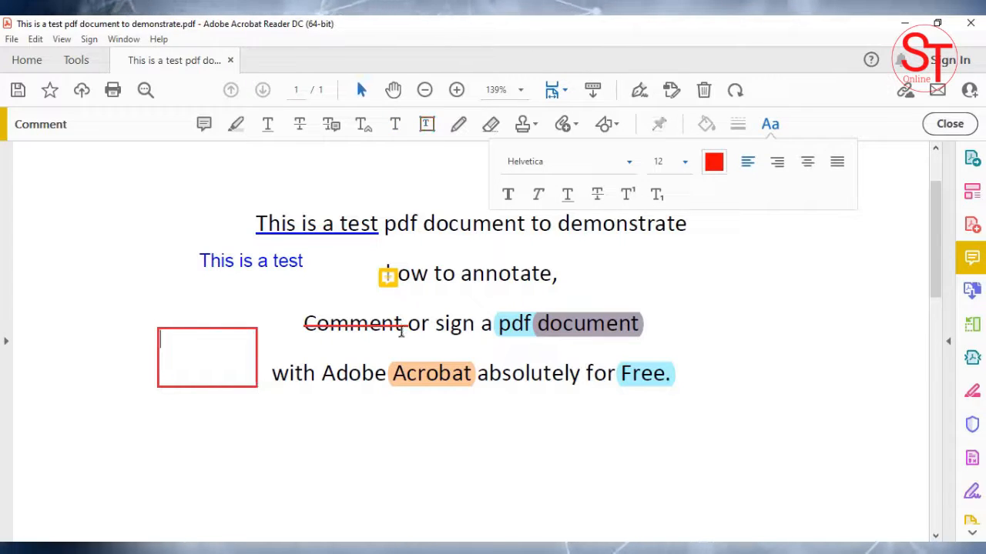
pyautogui.write('THis is a')
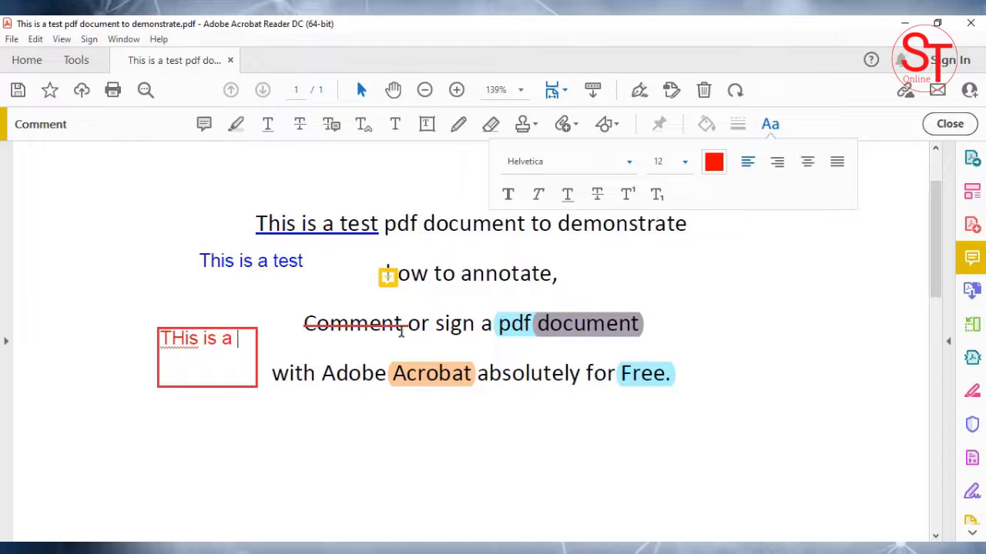
pyautogui.write(' new Text')
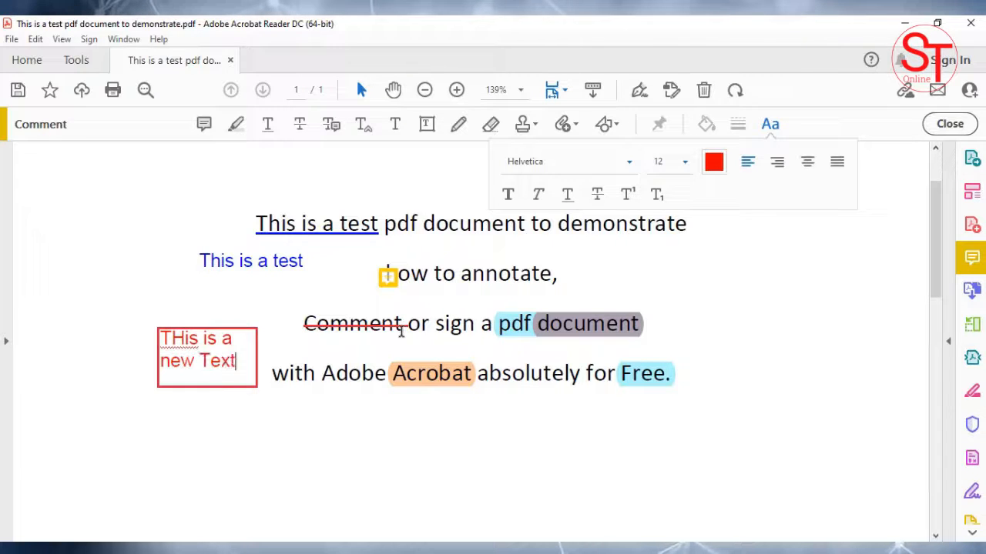
pyautogui.press('Up')
pyautogui.hotkey('ctrl', 'Left')
pyautogui.hotkey('ctrl', 'Left')
pyautogui.hotkey('ctrl', 'Left')
pyautogui.hotkey('ctrl', 'shift', 'Right')
pyautogui.write('This')
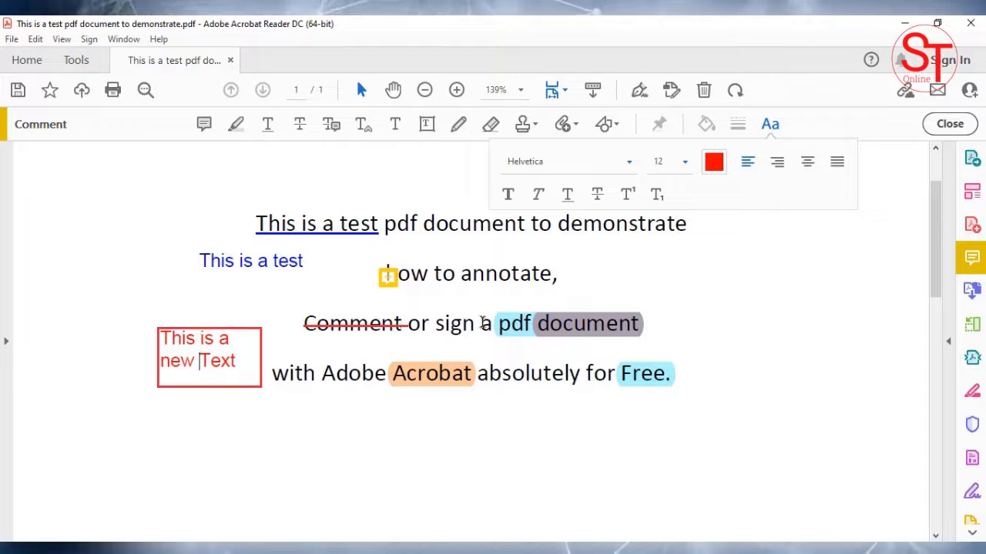
# Set the colour of the words "new Text" in the text box to light pink and finish editing the box.
pyautogui.click(714, 163)
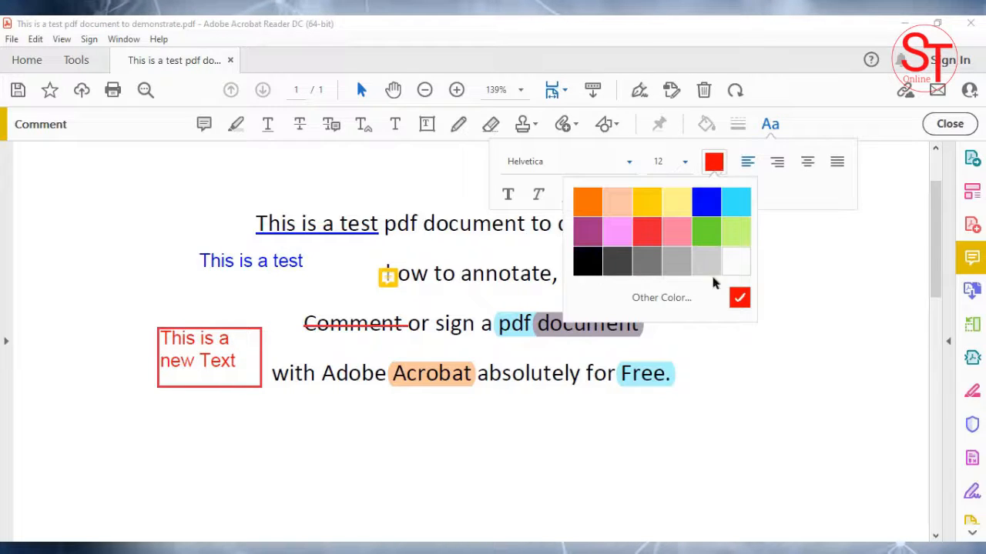
pyautogui.click(617, 231)
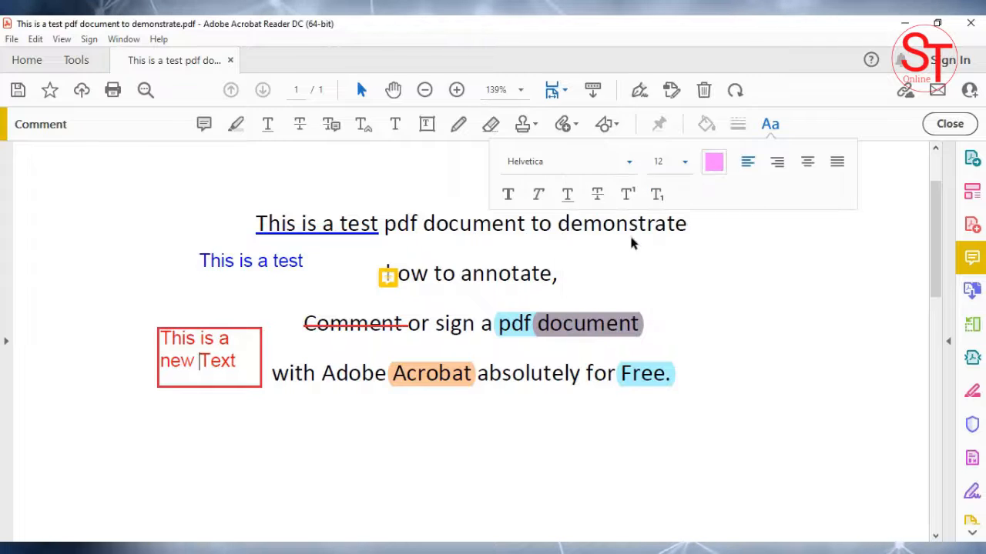
pyautogui.moveTo(160, 360); pyautogui.dragTo(236, 361)
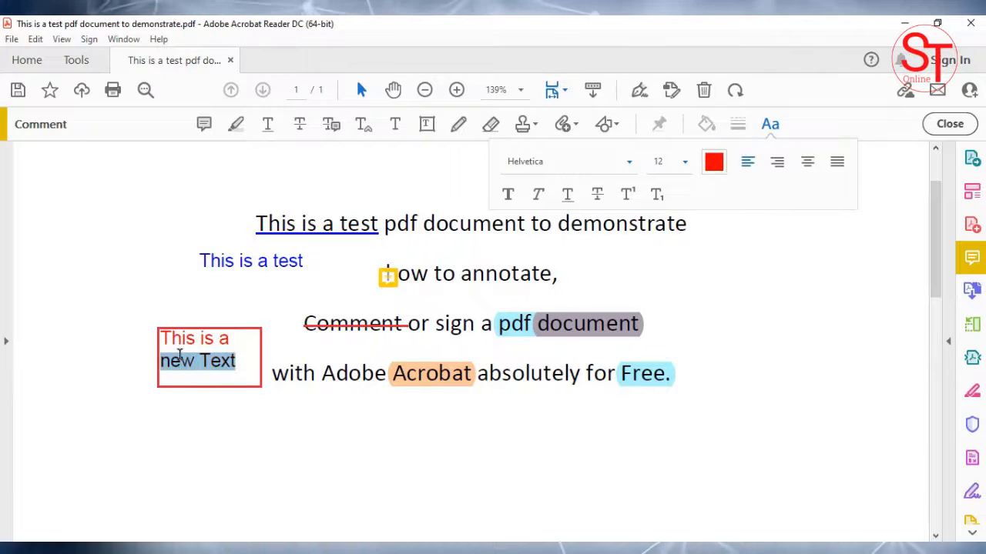
pyautogui.click(714, 161)
pyautogui.click(613, 231)
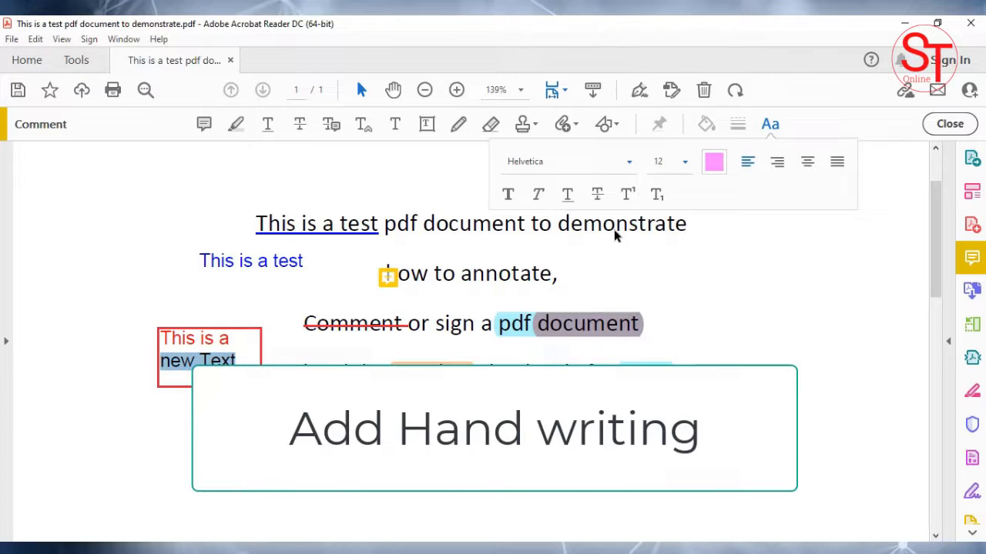
pyautogui.click(240, 327)
pyautogui.press('Escape')
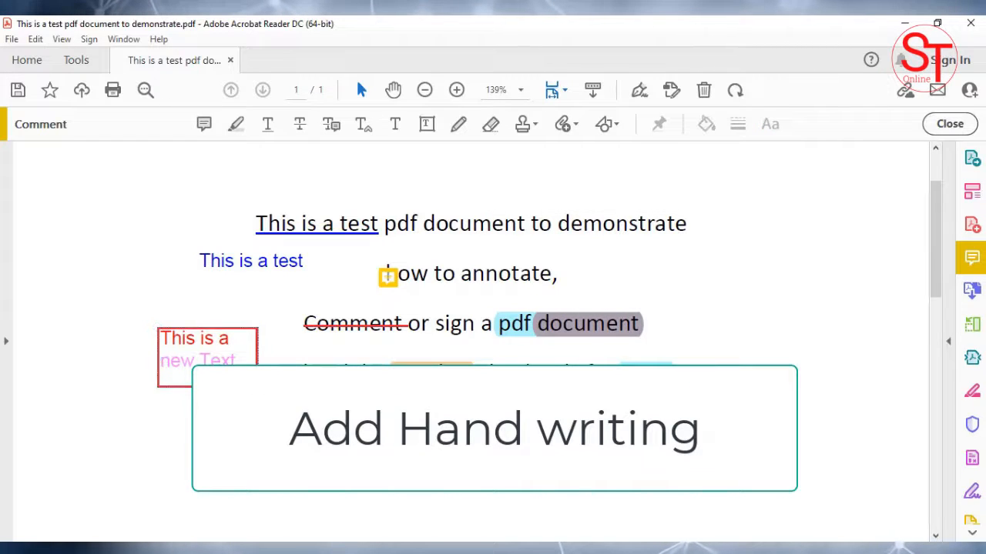
# Draw a looping freehand red line below the last text line and erase its first loop.
pyautogui.click(458, 125)
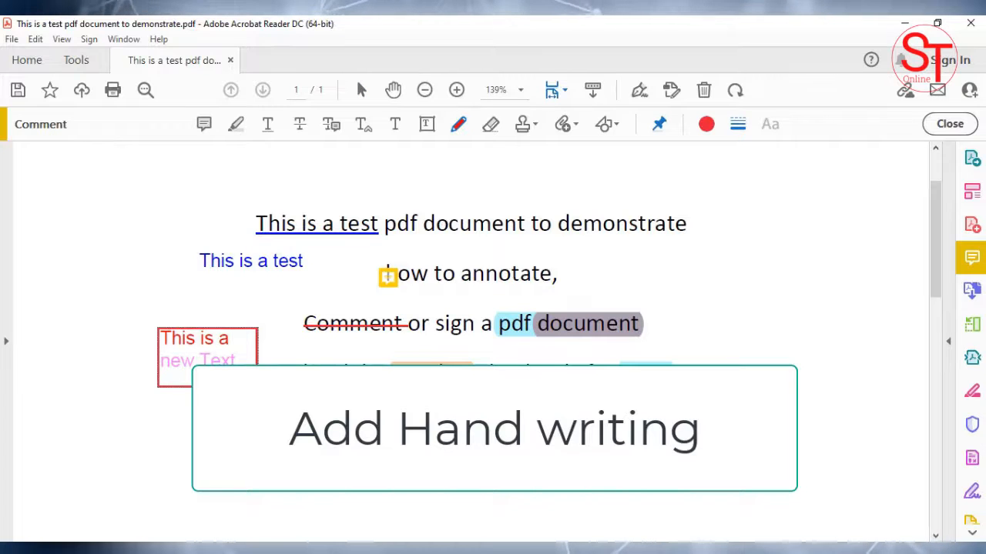
pyautogui.moveTo(378, 479)
pyautogui.mouseDown()
pyautogui.moveTo(488, 450)
pyautogui.moveTo(582, 395)
pyautogui.moveTo(647, 459)
pyautogui.mouseUp()
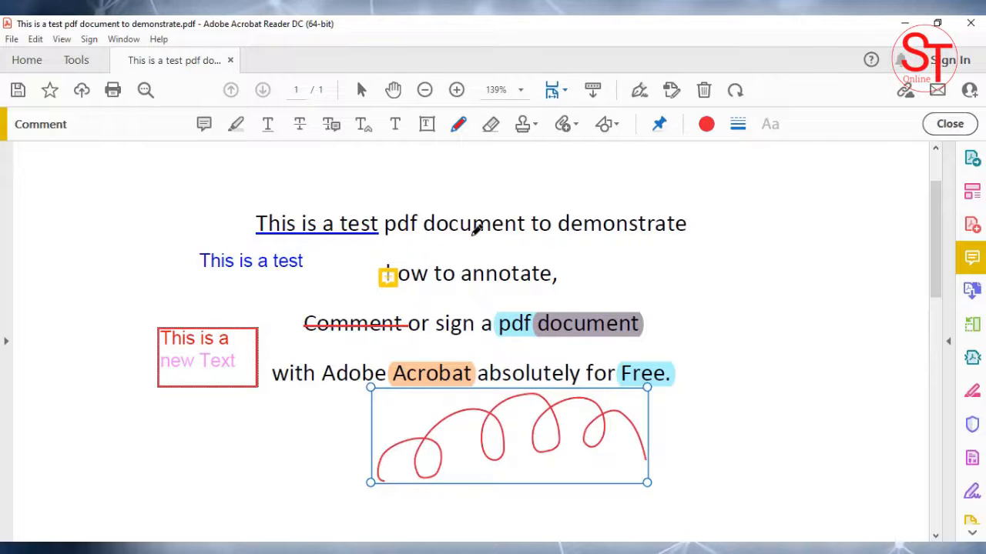
pyautogui.click(492, 127)
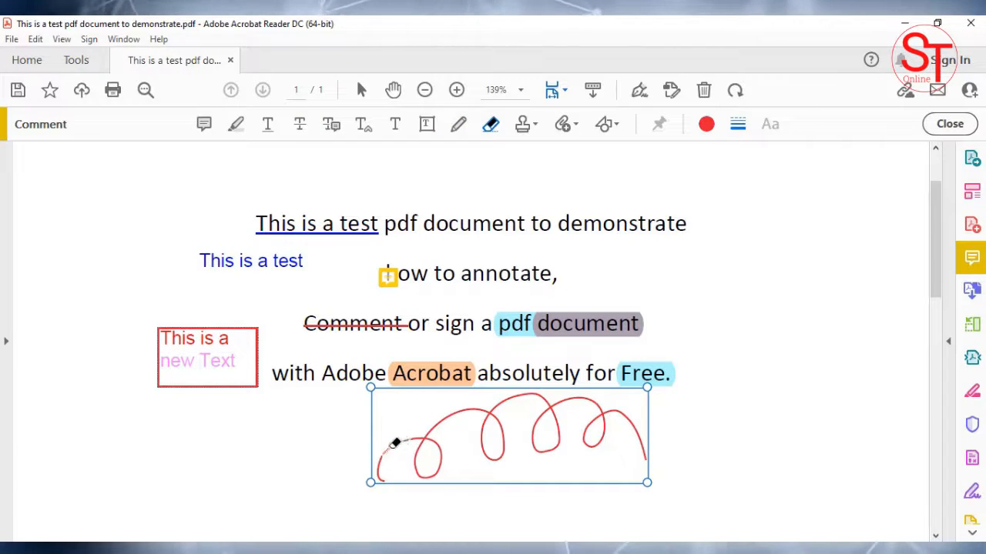
pyautogui.moveTo(395, 443)
pyautogui.mouseDown()
pyautogui.moveTo(385, 475)
pyautogui.moveTo(447, 448)
pyautogui.moveTo(418, 438)
pyautogui.moveTo(426, 435)
pyautogui.mouseUp()
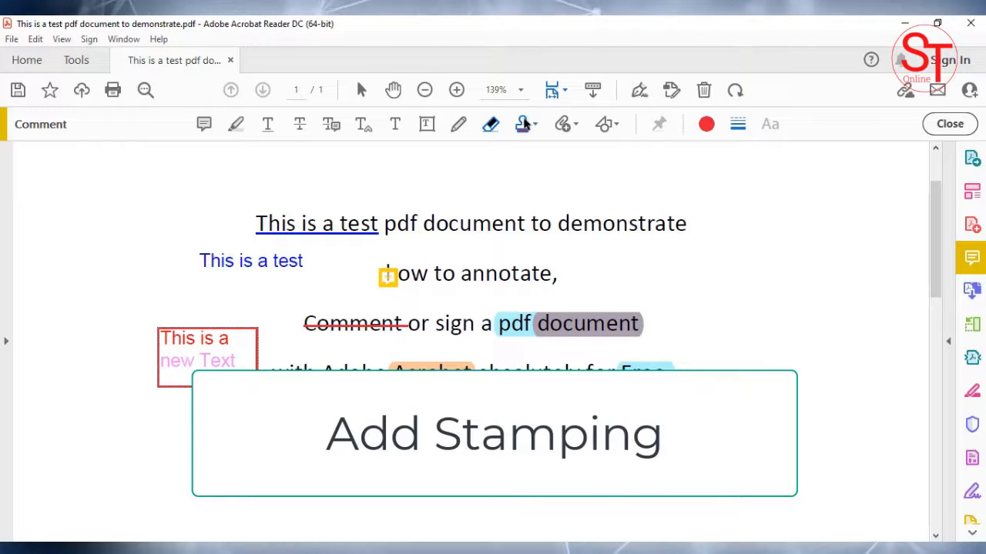
# Place the APPROVED stamp to the right of the second line without entering identity details, and delete it again.
pyautogui.click(524, 125)
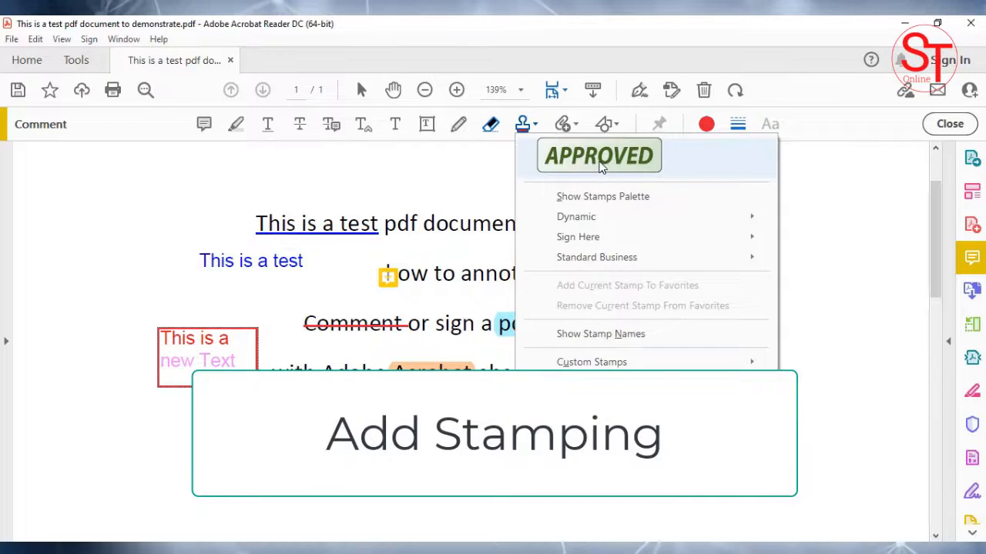
pyautogui.click(600, 162)
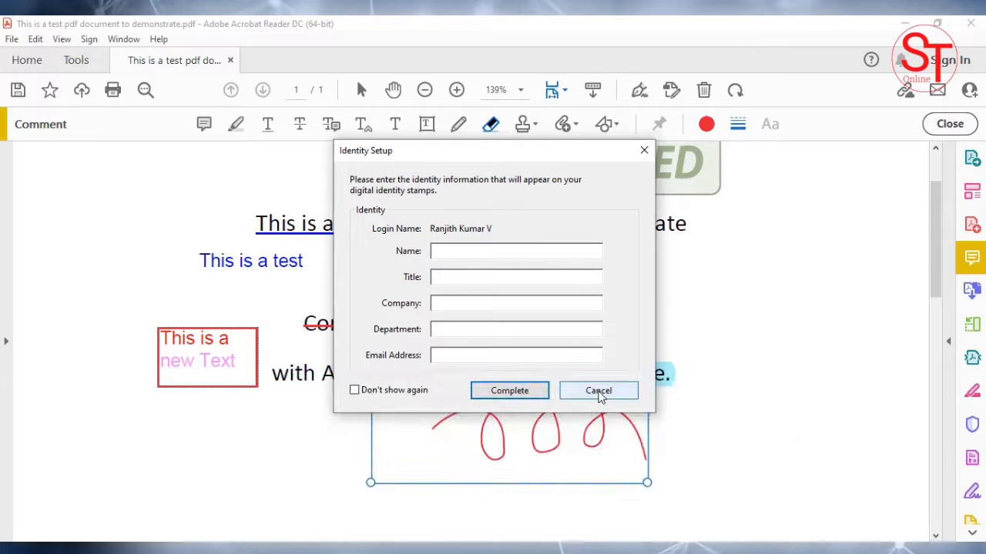
pyautogui.click(599, 391)
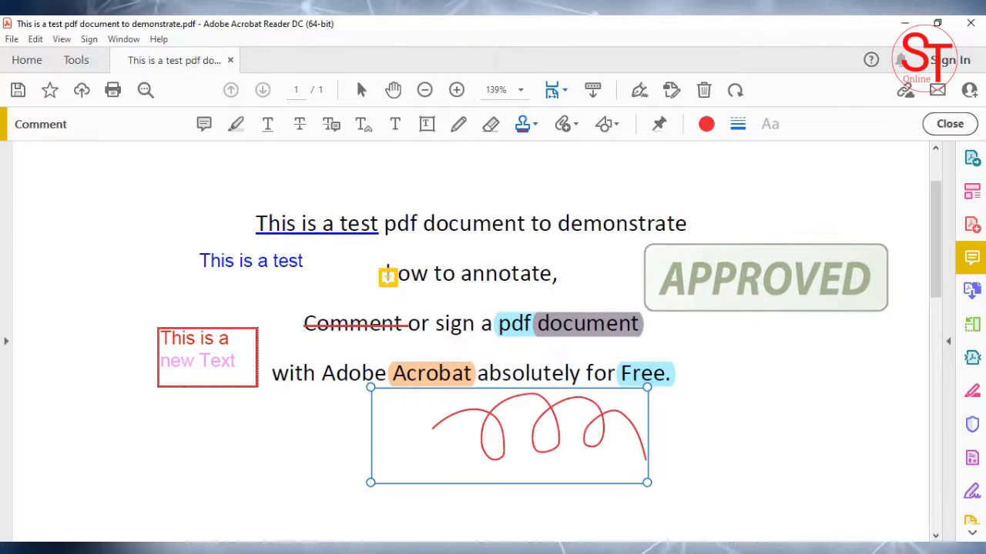
pyautogui.click(766, 278)
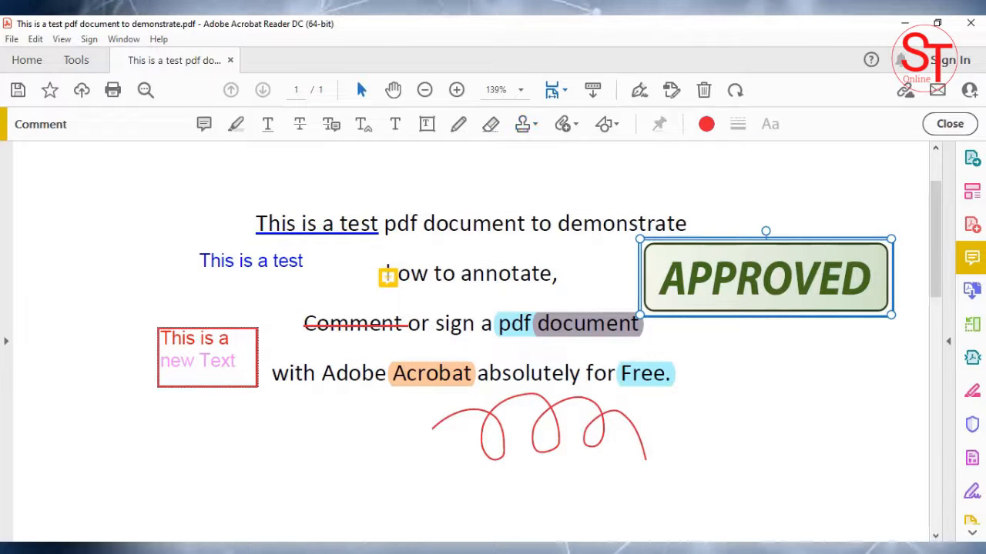
pyautogui.press('Delete')
pyautogui.click(573, 315)
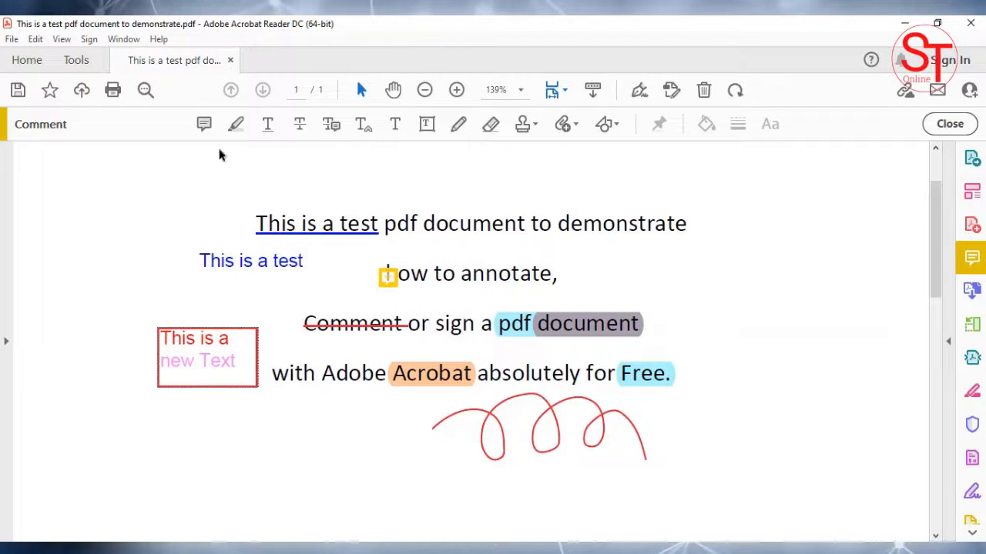
# Switch to the Fill & Sign tool and add the text "Add text" above the first line.
pyautogui.click(75, 65)
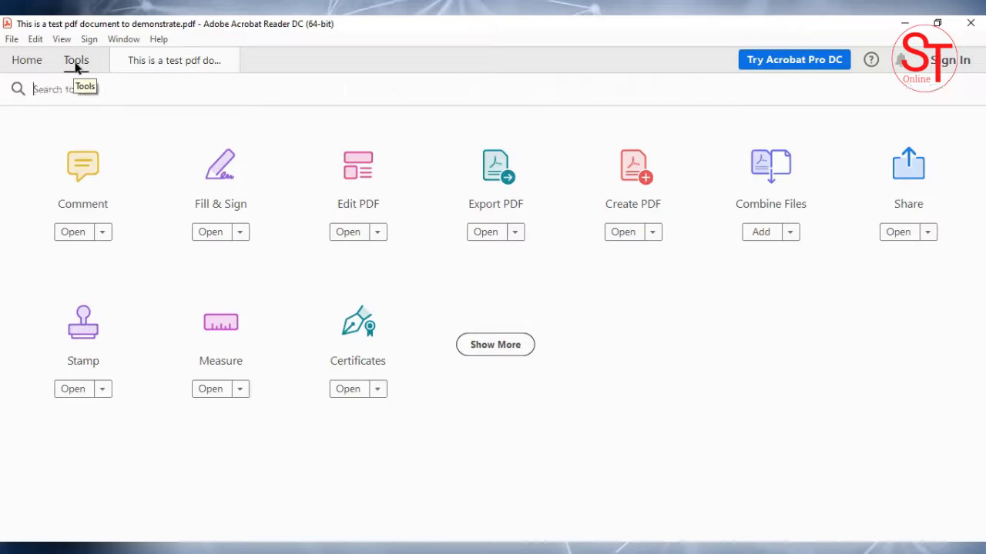
pyautogui.click(228, 213)
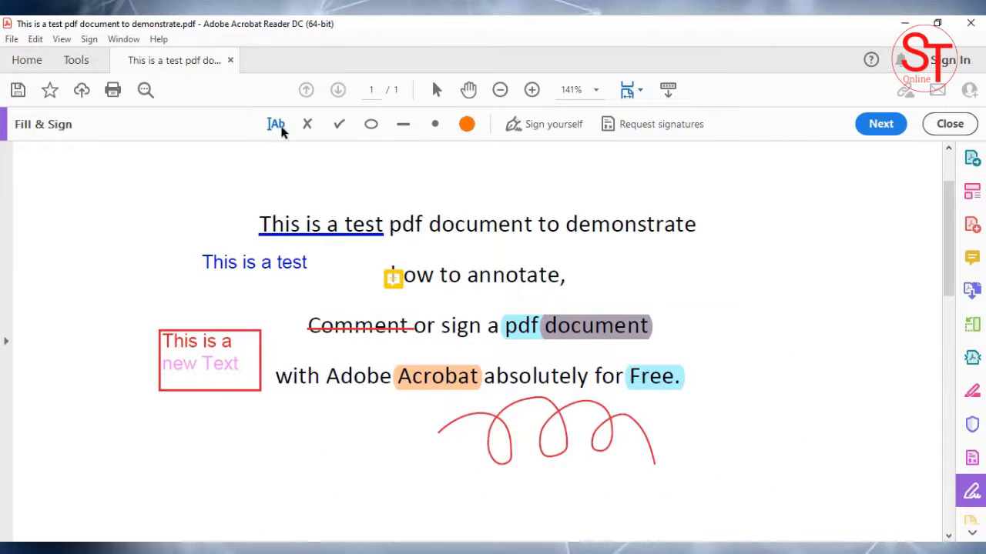
pyautogui.click(394, 174)
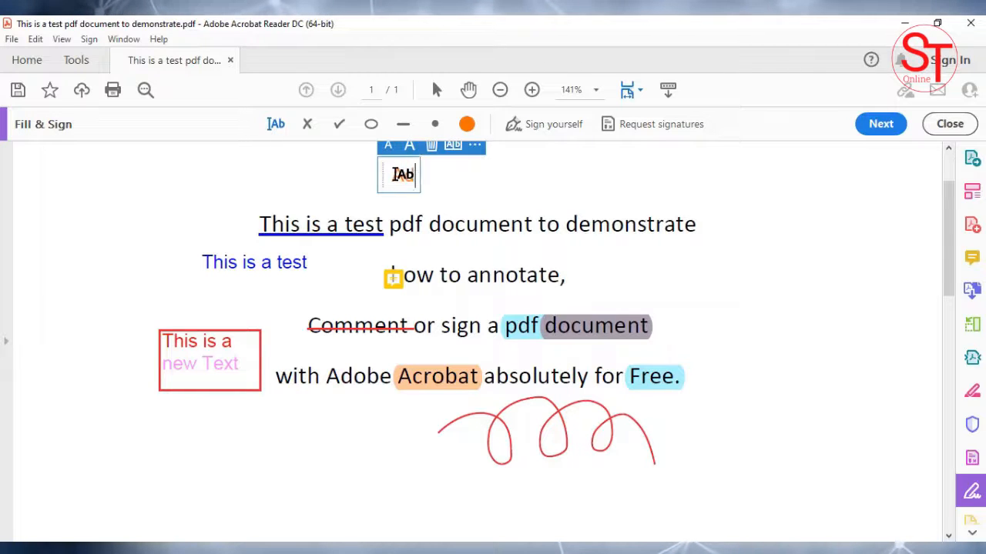
pyautogui.write('Add text')
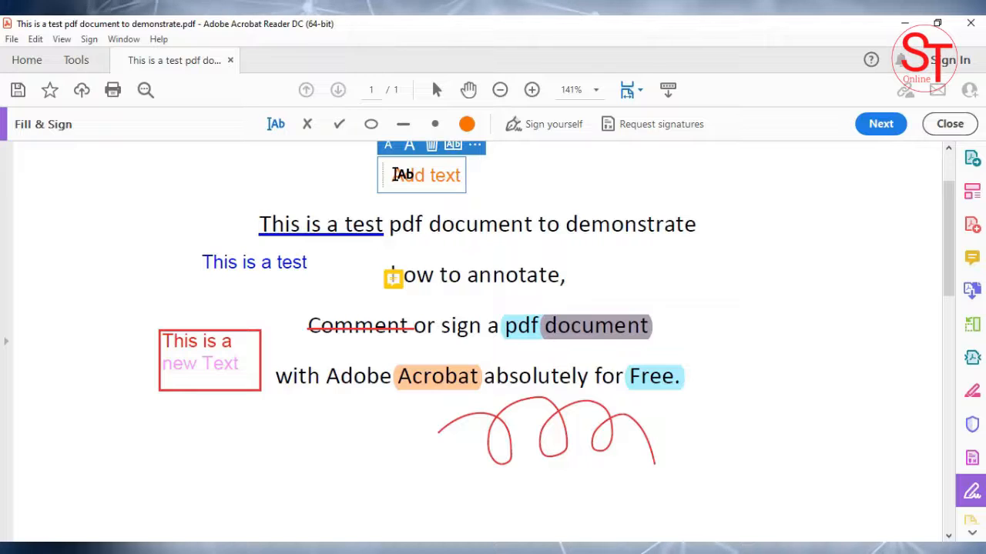
# Set the colour of the "Add text" entry to blue and move it to the left of the first line.
pyautogui.click(467, 122)
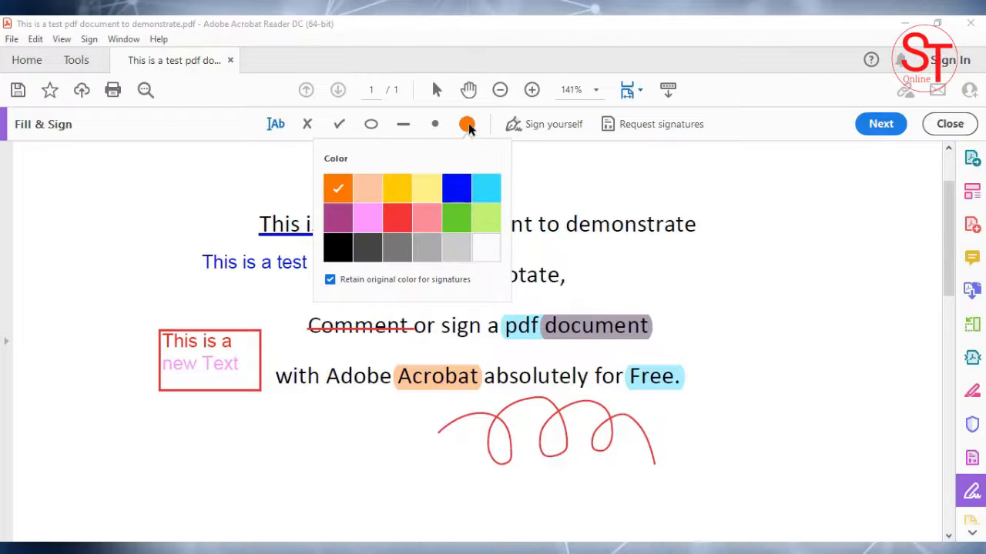
pyautogui.click(457, 215)
pyautogui.click(457, 198)
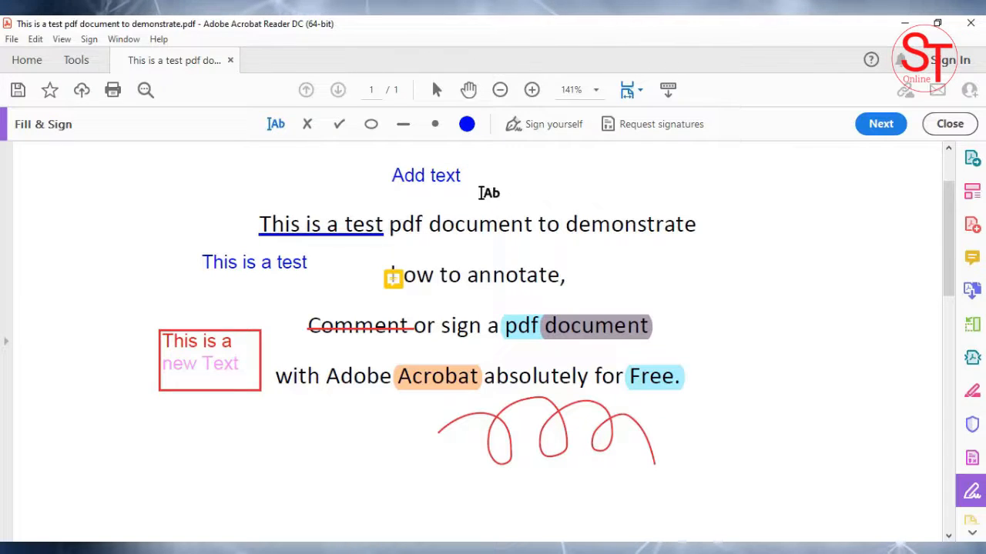
pyautogui.doubleClick(442, 171)
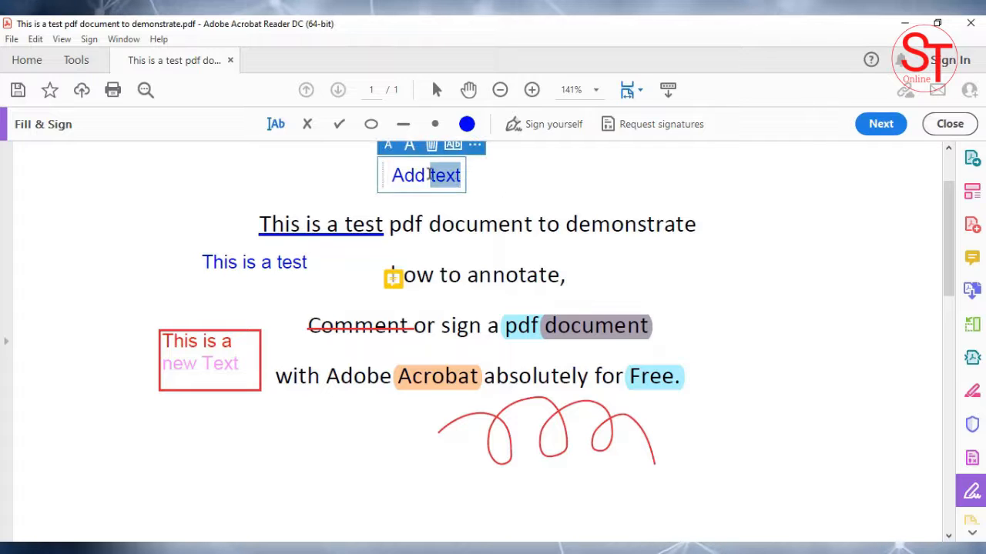
pyautogui.click(475, 148)
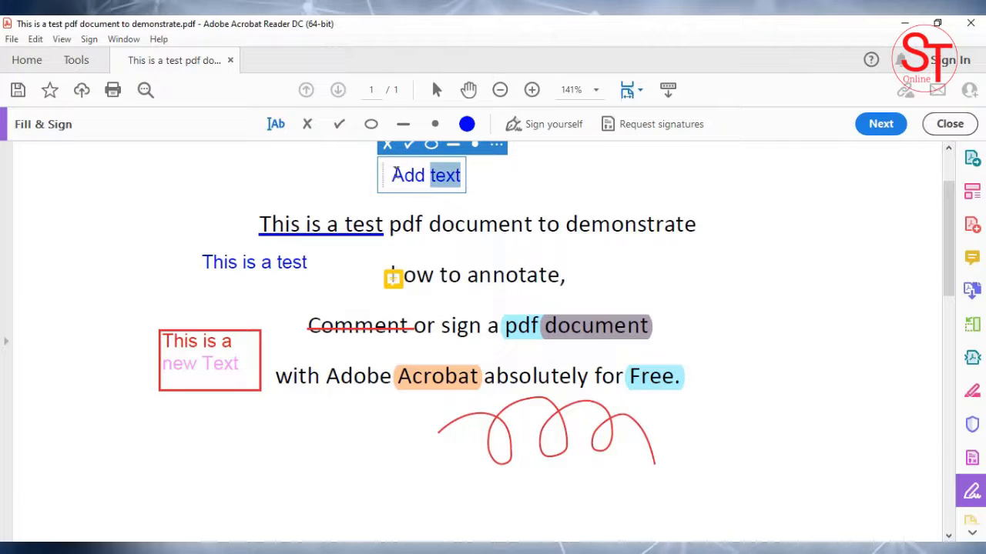
pyautogui.doubleClick(403, 176)
pyautogui.moveTo(399, 199); pyautogui.dragTo(111, 234)
# Place red cross marks to the right of the first, second and third text lines.
pyautogui.click(307, 124)
pyautogui.click(714, 225)
pyautogui.click(467, 124)
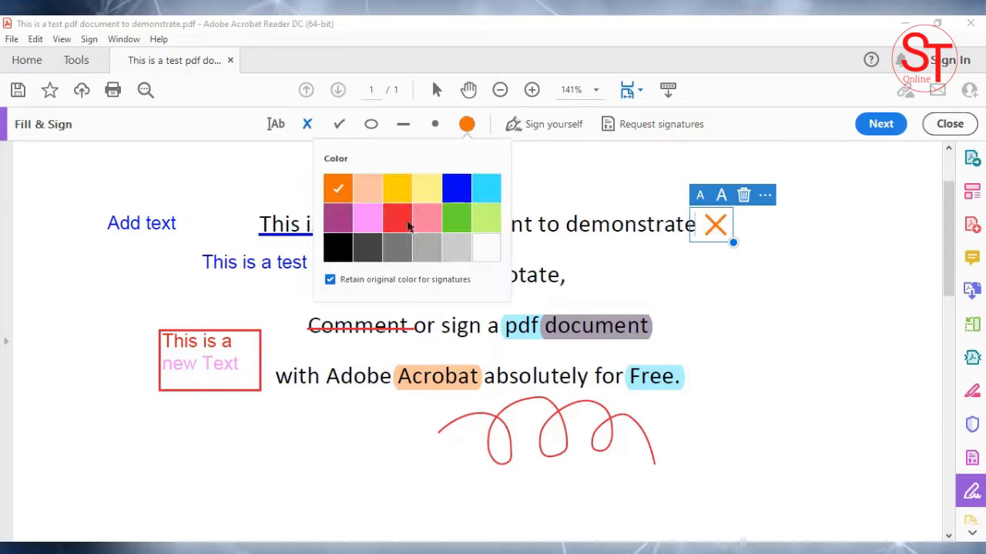
pyautogui.click(396, 220)
pyautogui.click(619, 279)
pyautogui.click(710, 324)
# Place a green check mark to the right of the last text line and enlarge it.
pyautogui.click(337, 125)
pyautogui.click(467, 124)
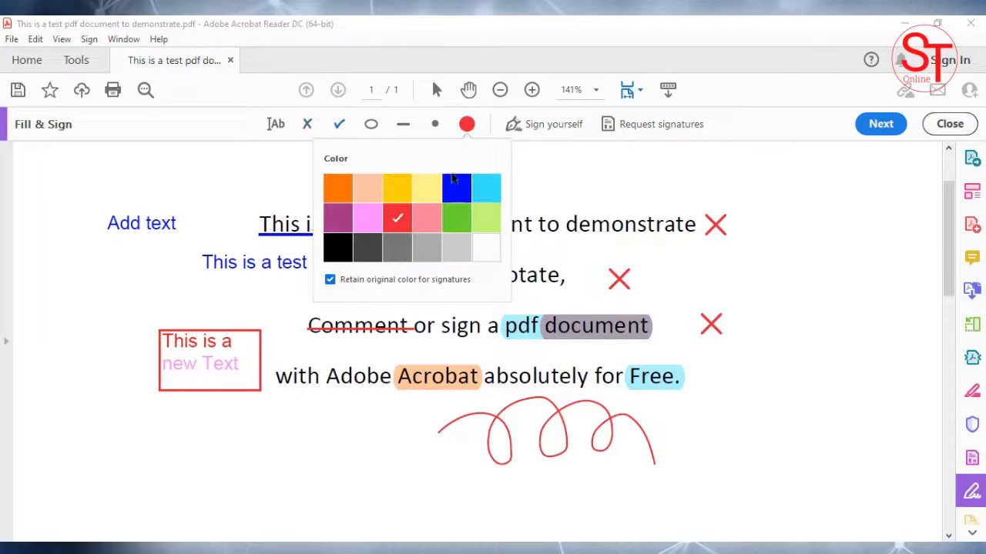
pyautogui.click(457, 189)
pyautogui.click(458, 219)
pyautogui.click(726, 375)
pyautogui.click(726, 375)
pyautogui.moveTo(743, 394)
pyautogui.mouseDown()
pyautogui.moveTo(842, 449)
pyautogui.moveTo(747, 400)
pyautogui.mouseUp()
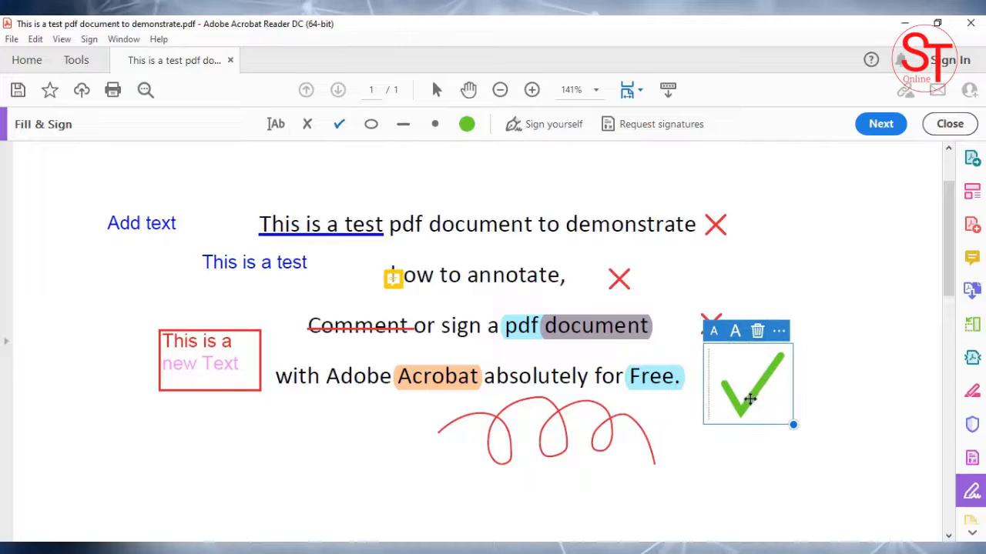
# Enlarge the red cross beside the first line to about twice its size.
pyautogui.click(717, 226)
pyautogui.moveTo(736, 242); pyautogui.dragTo(762, 264)
pyautogui.click(620, 280)
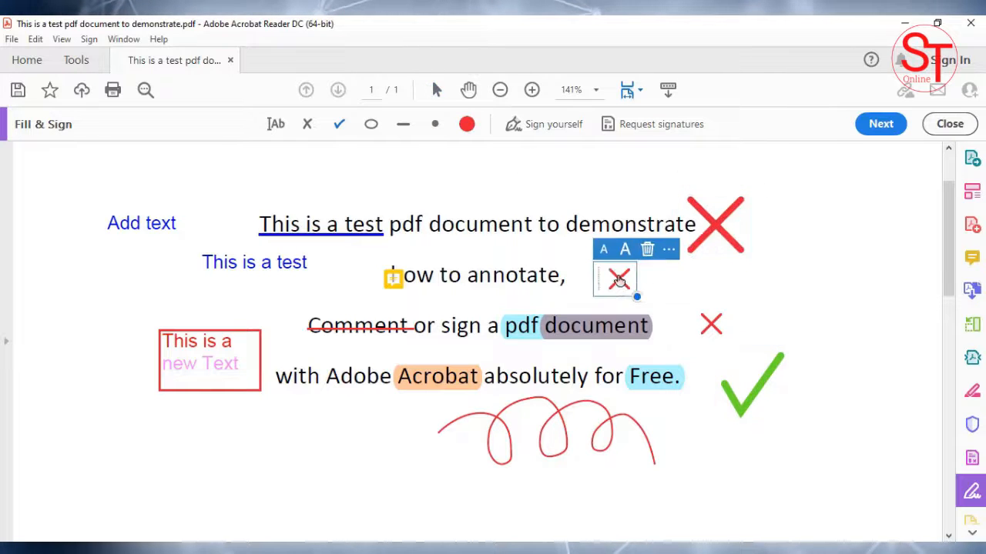
pyautogui.click(646, 296)
pyautogui.click(649, 246)
# Place the saved "SoftechOnline" signature below the last line, under the red text box.
pyautogui.click(550, 124)
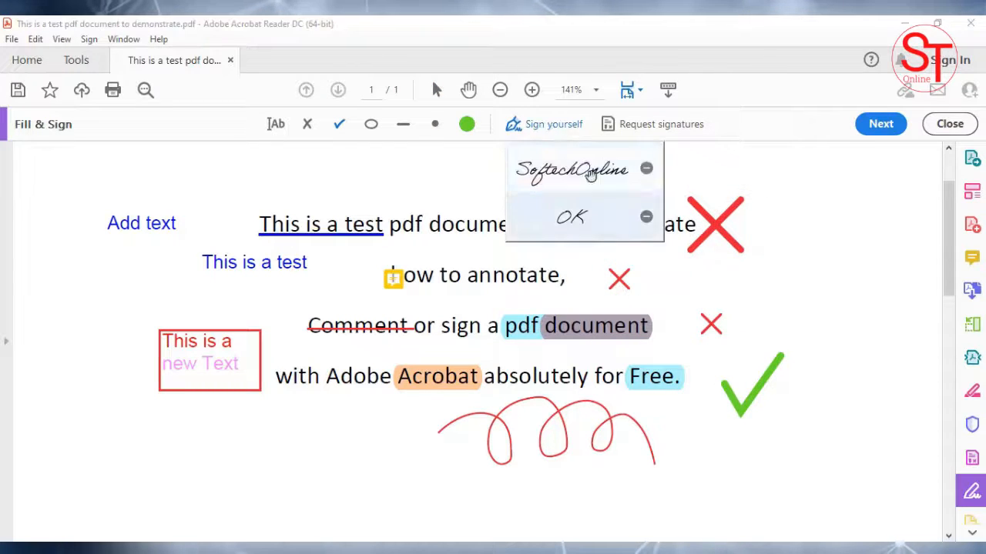
pyautogui.click(572, 166)
pyautogui.click(280, 459)
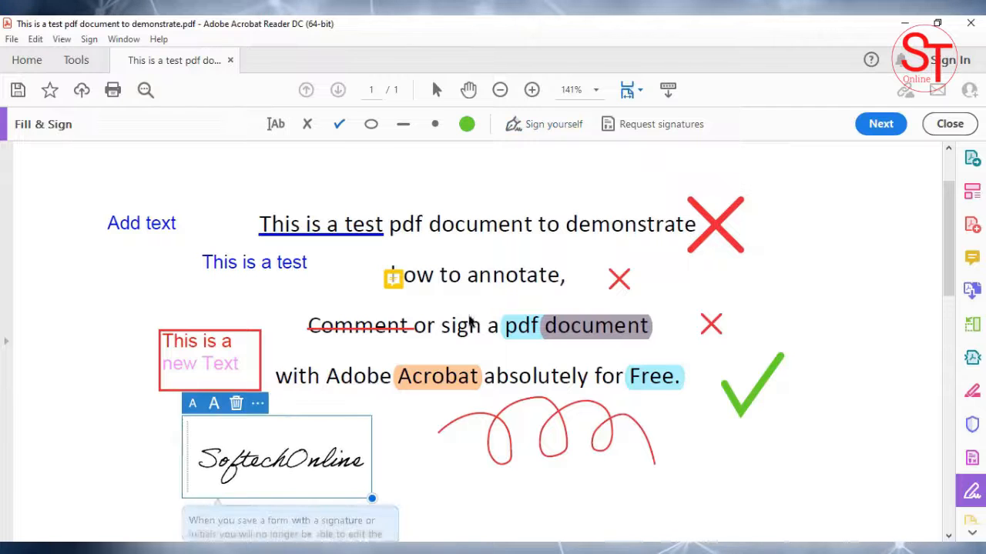
# Replace the saved signature with a typed one reading "New Sign" and place it to the right of the third line.
pyautogui.click(550, 124)
pyautogui.click(646, 170)
pyautogui.click(646, 172)
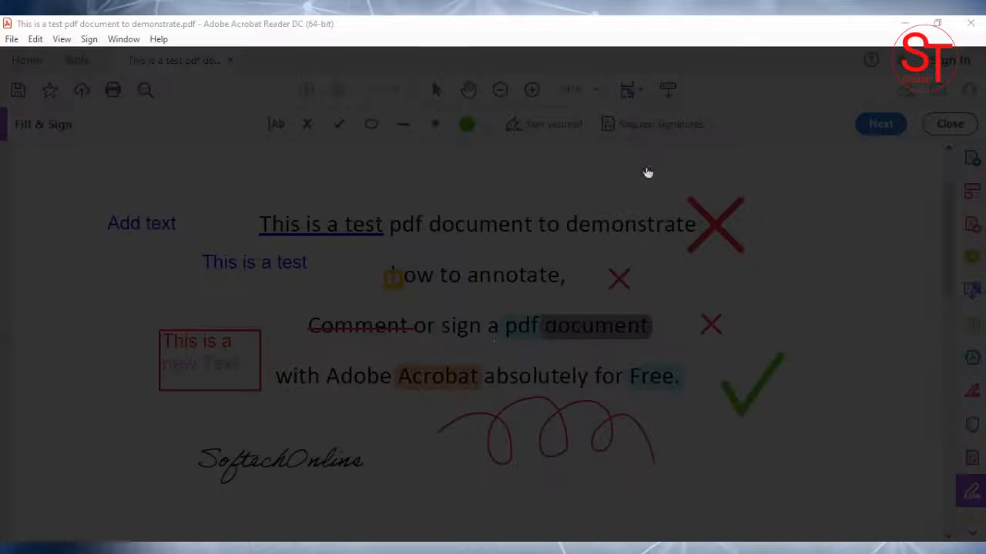
pyautogui.write('New Sign')
pyautogui.click(545, 483)
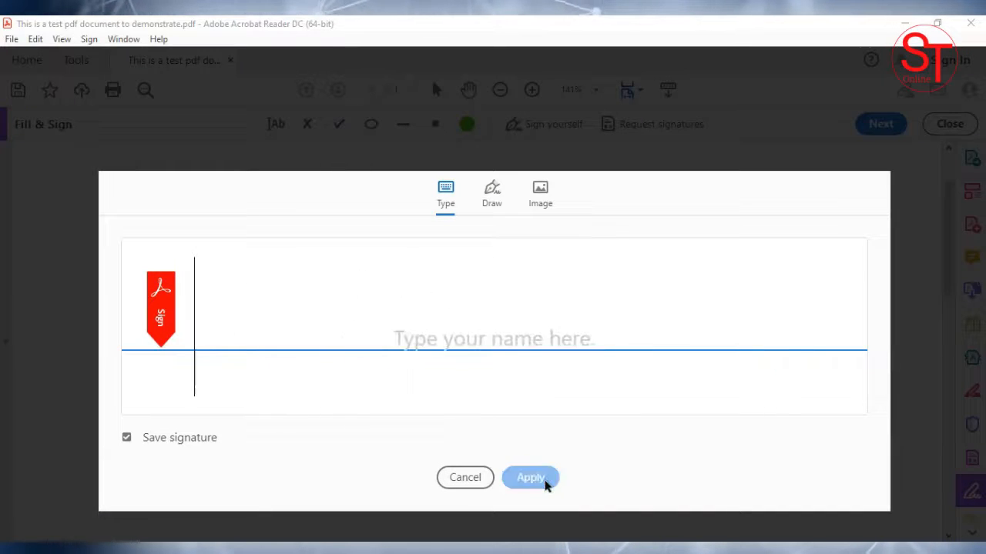
pyautogui.click(455, 485)
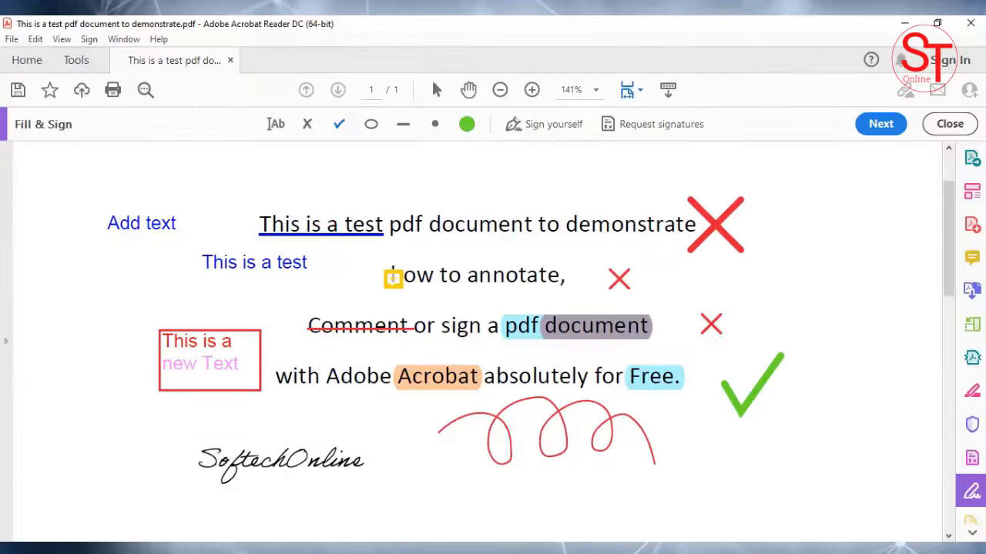
pyautogui.click(455, 485)
pyautogui.moveTo(490, 458)
pyautogui.mouseDown()
pyautogui.moveTo(667, 416)
pyautogui.moveTo(858, 271)
pyautogui.mouseUp()
# Replace the saved "OK" initials with new ones reading "Add New" and place them below the looping red line.
pyautogui.click(544, 124)
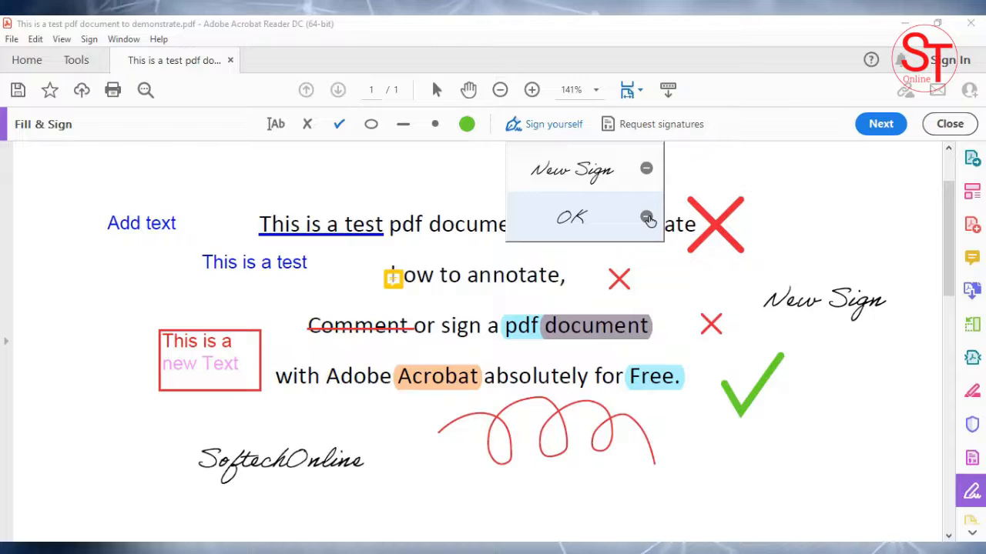
pyautogui.click(646, 217)
pyautogui.click(621, 219)
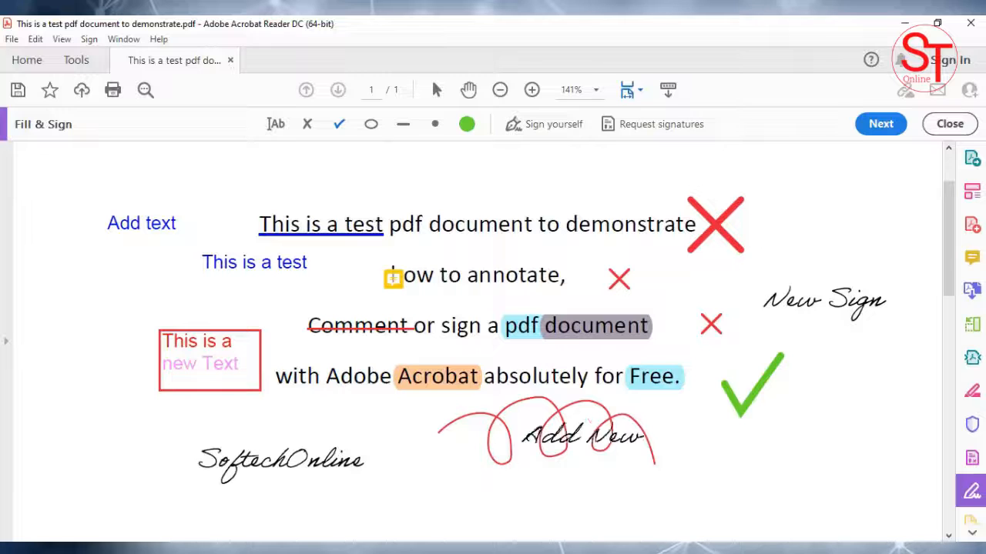
pyautogui.click(548, 490)
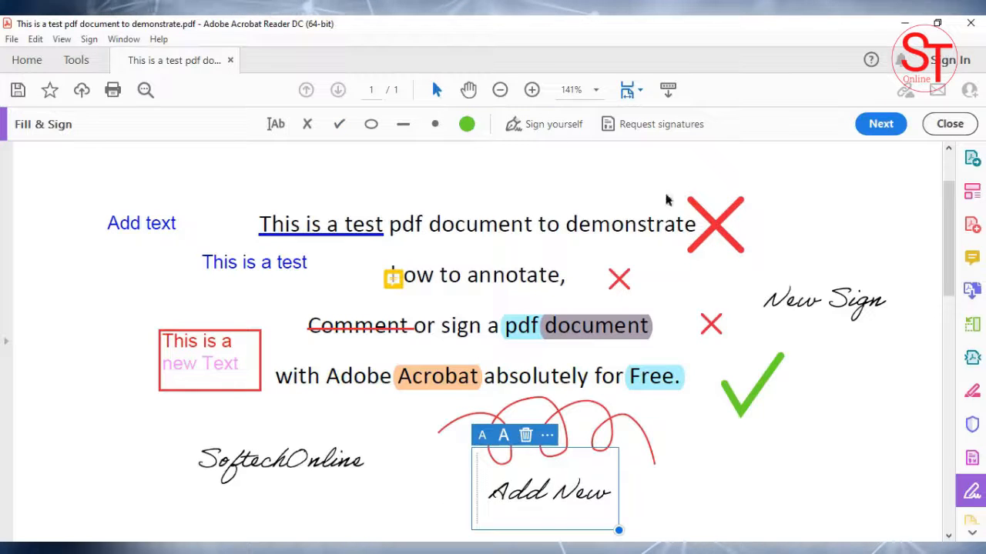
# Move the large red cross and the green check mark further right, above and below the "New Sign" signature.
pyautogui.click(727, 232)
pyautogui.moveTo(727, 233); pyautogui.dragTo(812, 222)
pyautogui.moveTo(755, 389); pyautogui.dragTo(817, 411)
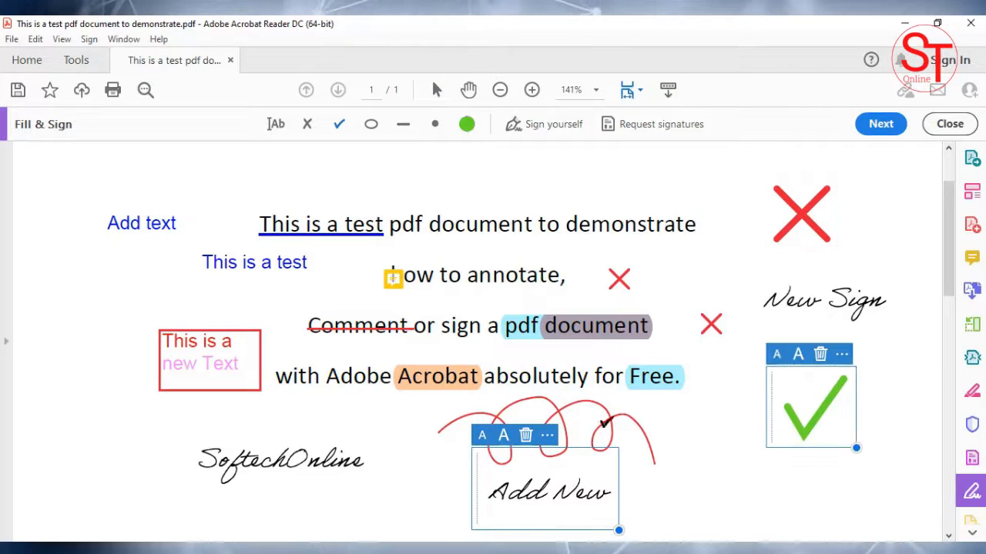
# Delete the "Add New" initials from the page.
pyautogui.moveTo(554, 515); pyautogui.dragTo(506, 510)
pyautogui.click(475, 432)
pyautogui.click(516, 432)
pyautogui.click(522, 378)
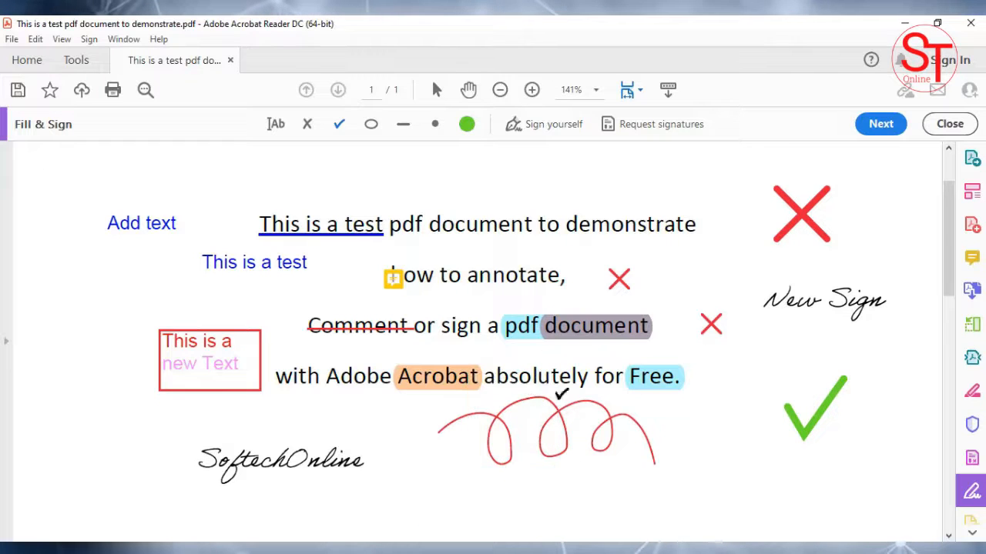
# Delete the looping freehand red line and the blue "Add text" entry from the page.
pyautogui.click(437, 91)
pyautogui.click(559, 415)
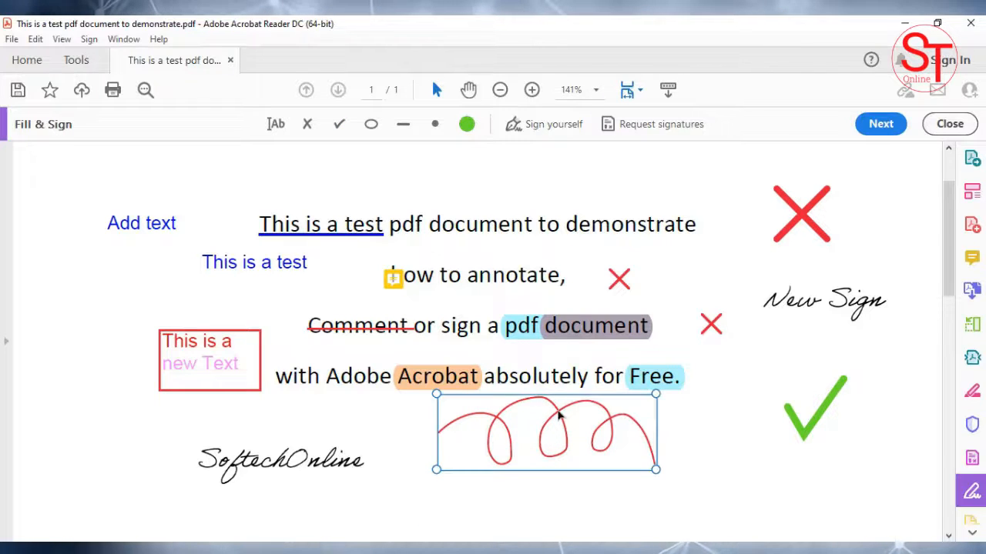
pyautogui.rightClick(559, 414)
pyautogui.rightClick(612, 423)
pyautogui.click(605, 428)
pyautogui.click(603, 428)
pyautogui.press('Delete')
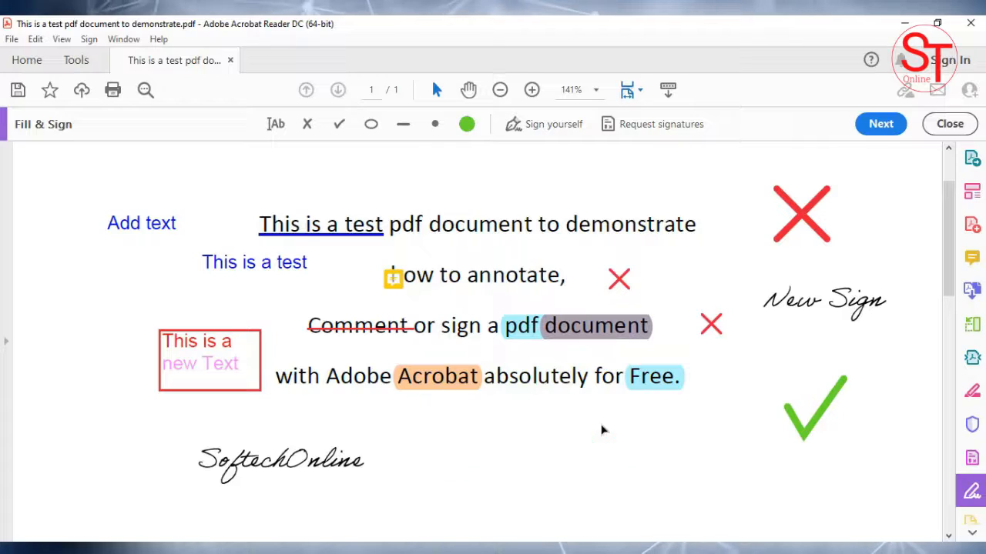
pyautogui.click(222, 262)
pyautogui.click(142, 224)
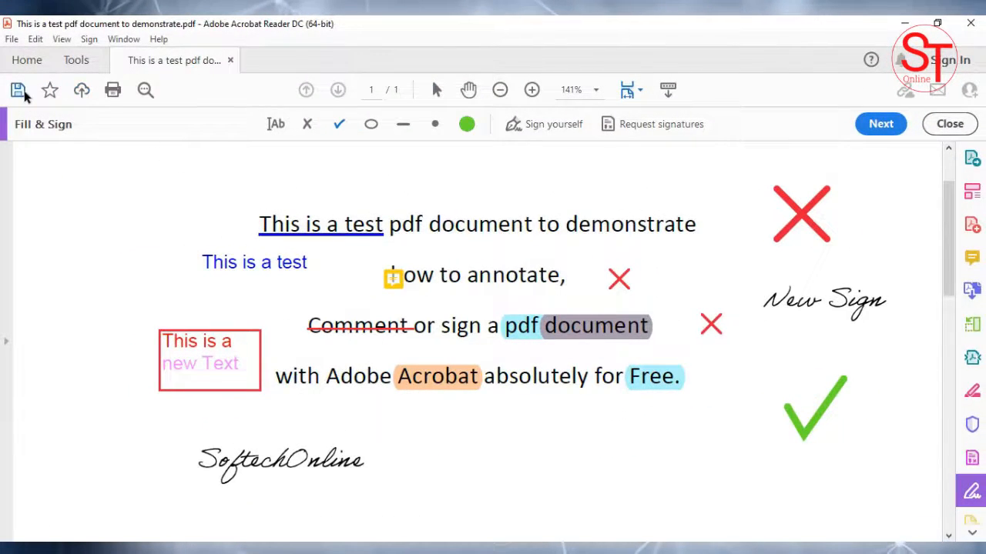
# Save the PDF in the PDF Commenting folder as "This is a test pdf document to demonstrate - Edited" and close the program.
pyautogui.click(21, 91)
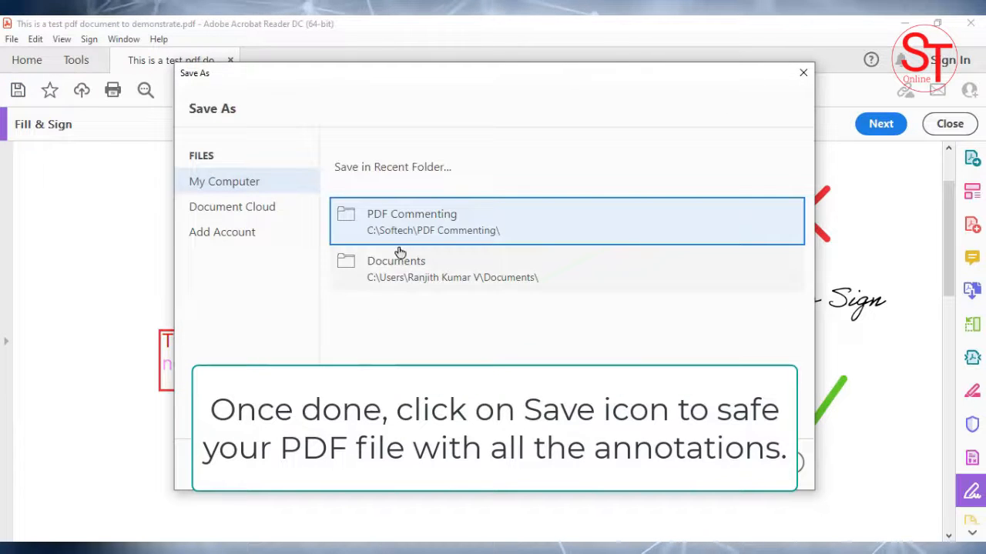
pyautogui.click(439, 222)
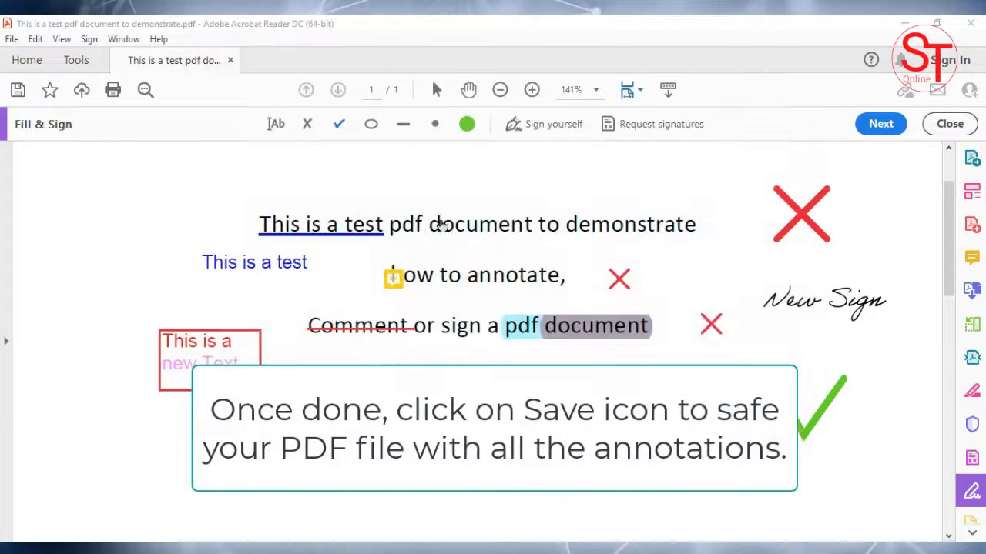
pyautogui.click(181, 171)
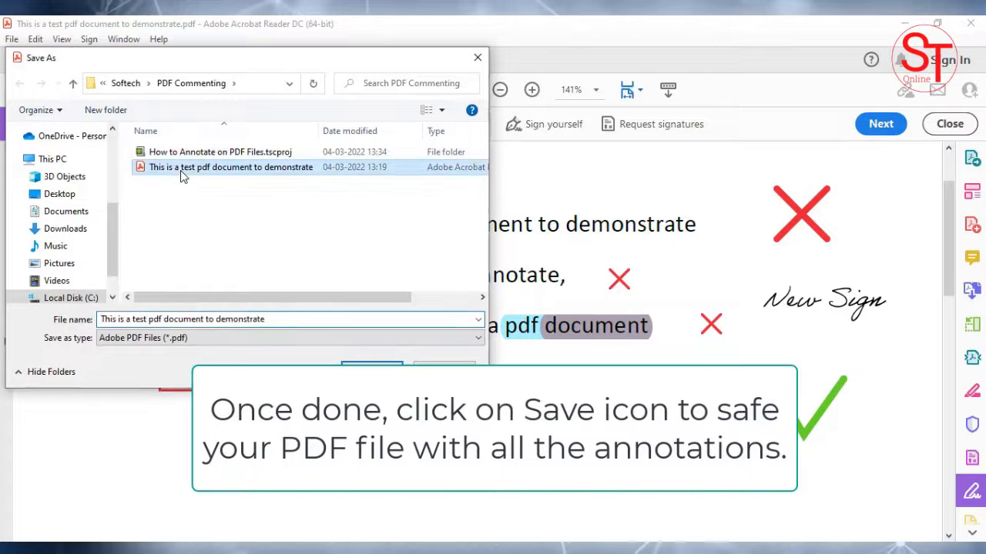
pyautogui.click(304, 323)
pyautogui.write('- Edited')
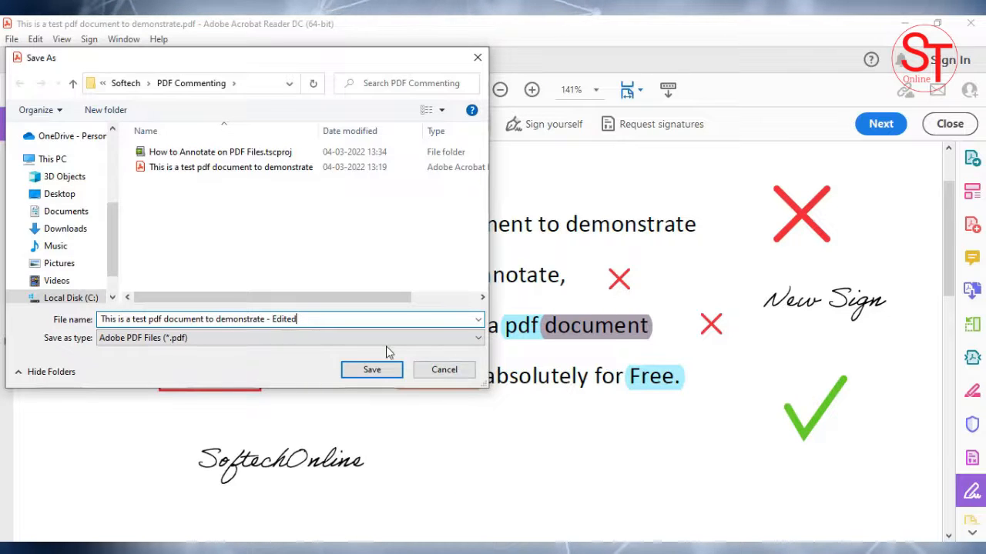
pyautogui.click(371, 371)
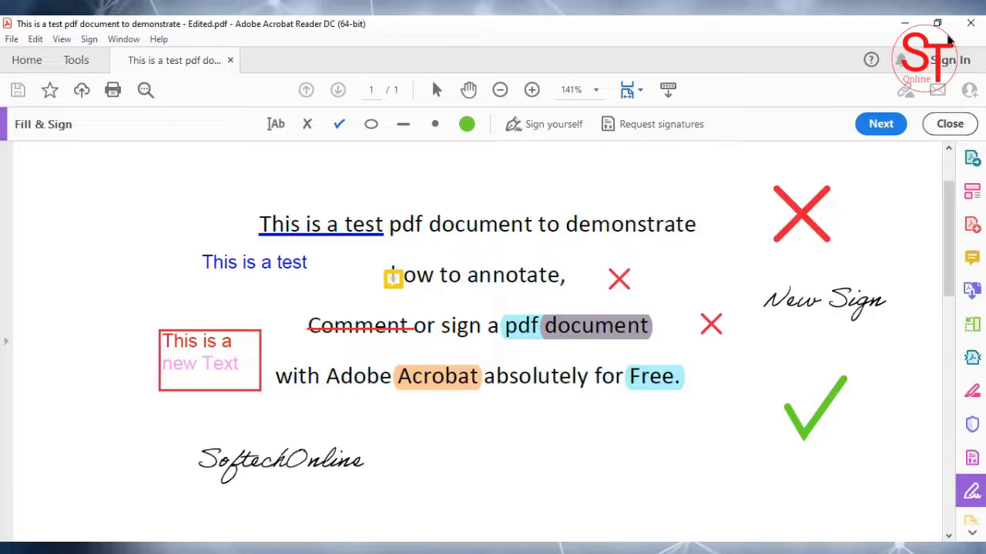
pyautogui.click(969, 24)
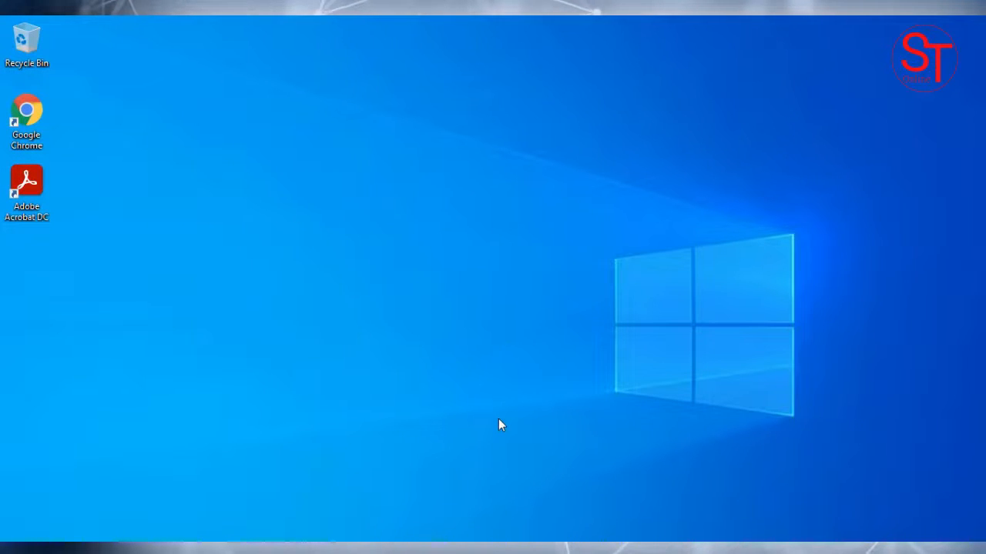
# Open the folder c:\Softech\PDF Commenting in File Explorer and widen the Name column to show the full file names.
pyautogui.press('super+r')
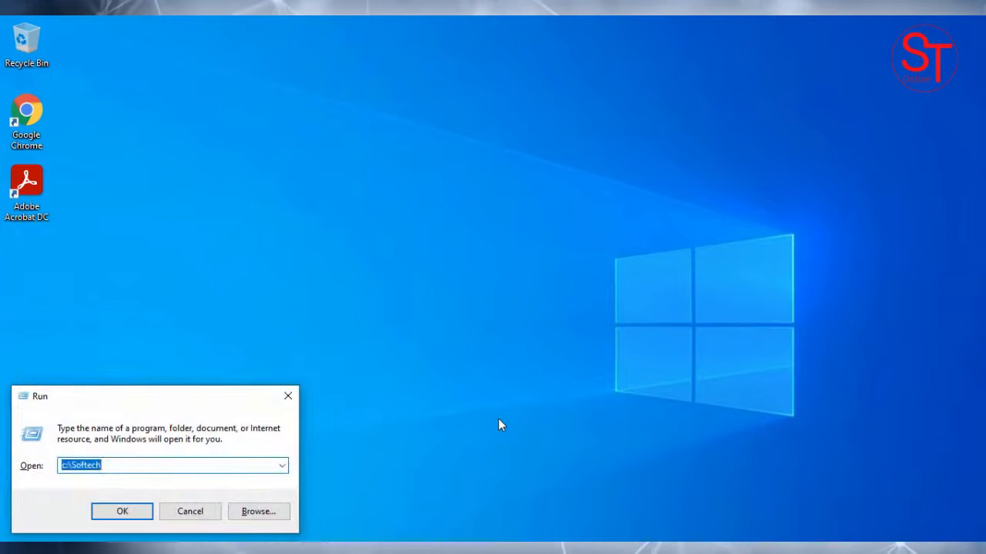
pyautogui.press('End')
pyautogui.write('\\')
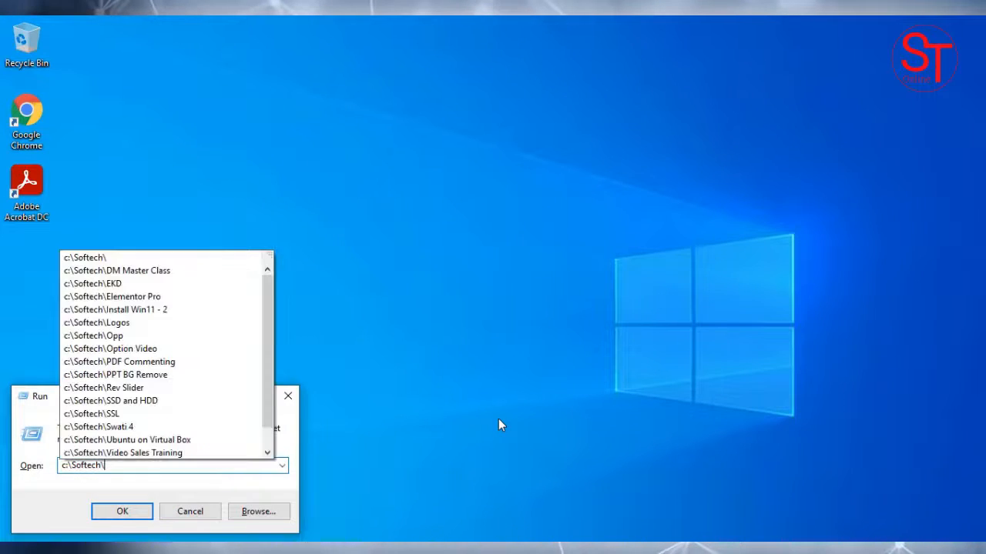
pyautogui.write('PD')
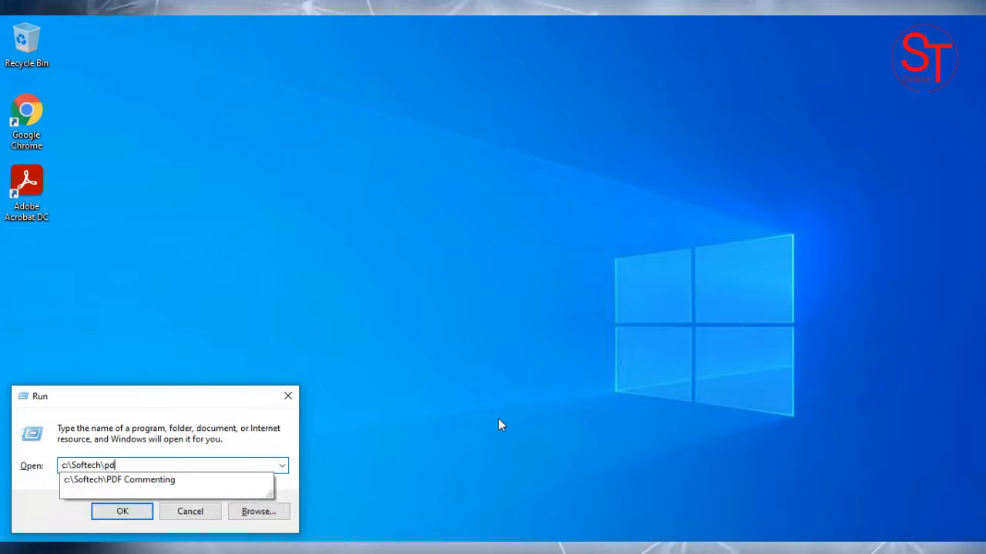
pyautogui.press('Down')
pyautogui.press('Return')
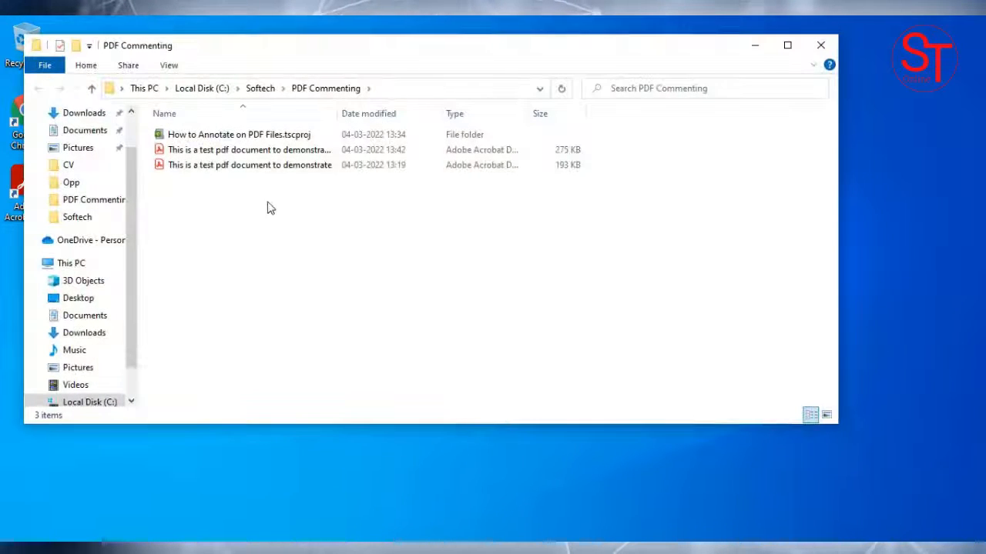
pyautogui.moveTo(337, 114); pyautogui.dragTo(431, 114)
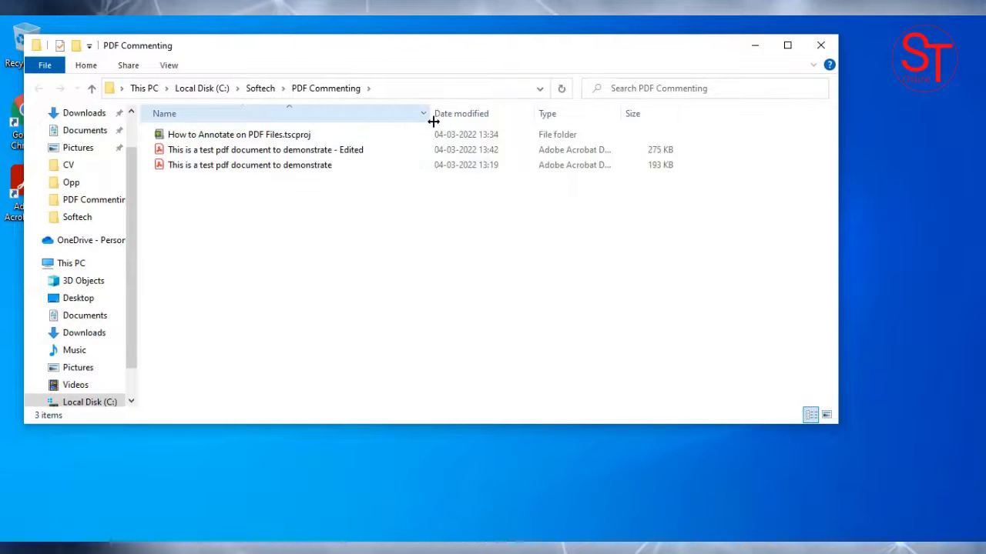
# Open the PDF ending in "- Edited" in Acrobat Reader, examine its comment history, and collapse the comment list.
pyautogui.doubleClick(344, 150)
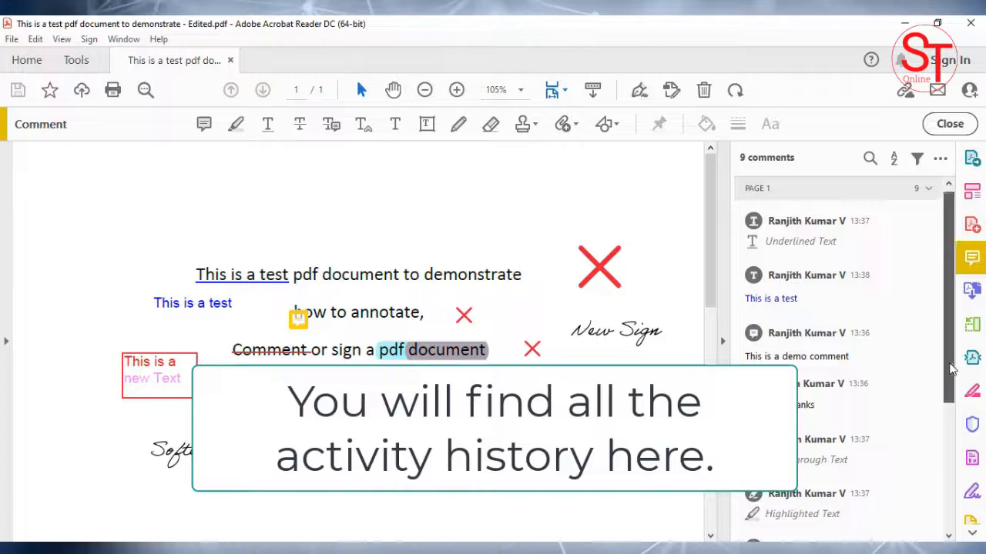
pyautogui.moveTo(951, 370); pyautogui.dragTo(951, 414)
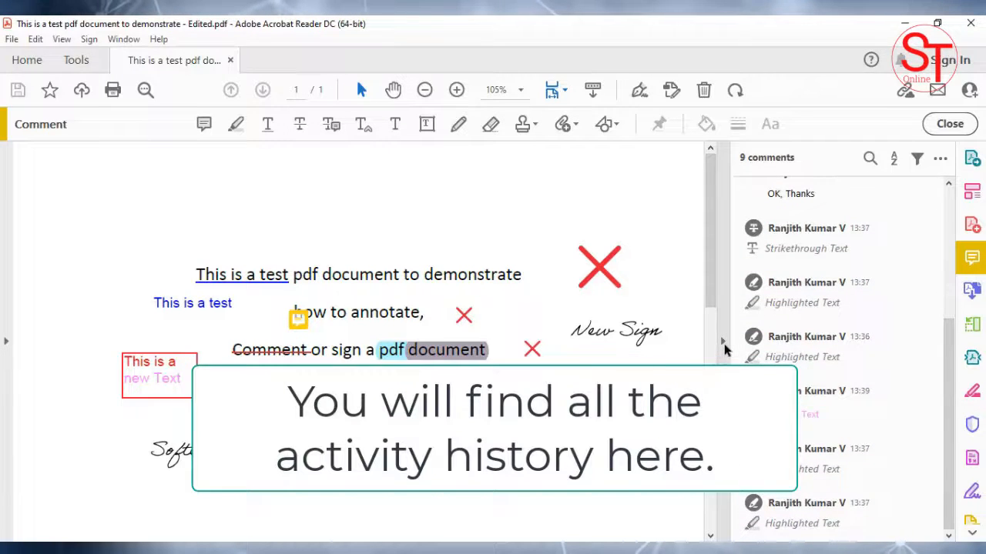
pyautogui.click(723, 341)
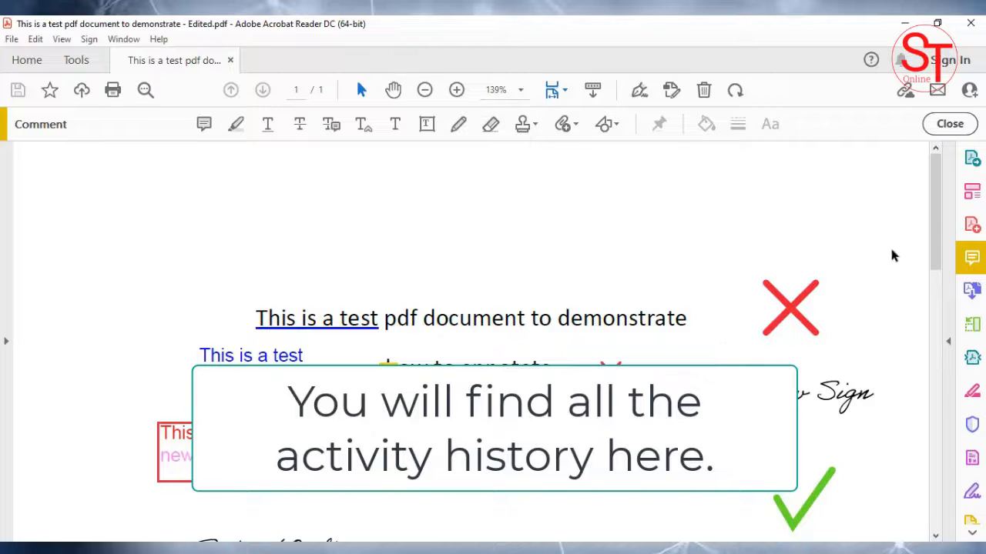
# Close the comment tools, the edited PDF and the folder window.
pyautogui.click(949, 124)
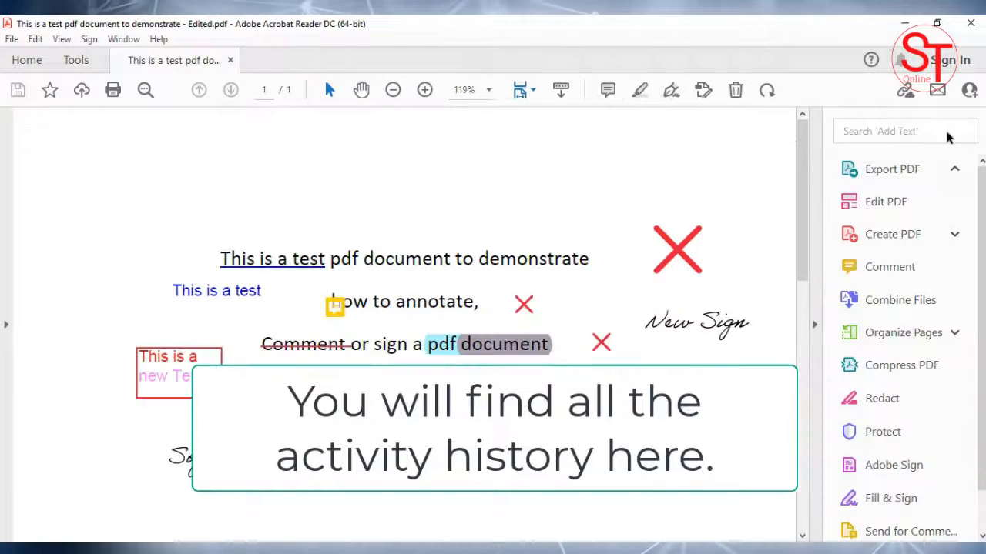
pyautogui.click(971, 24)
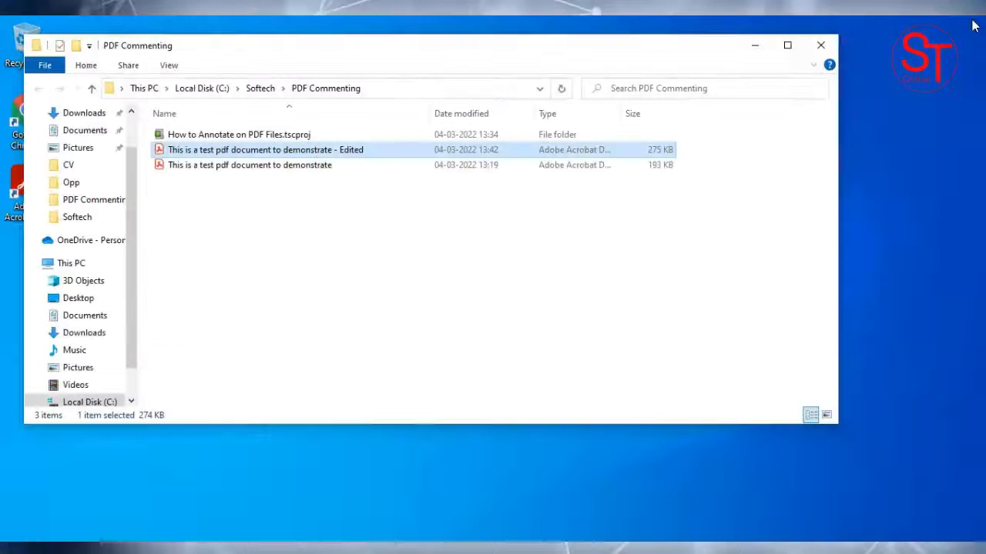
pyautogui.click(818, 46)
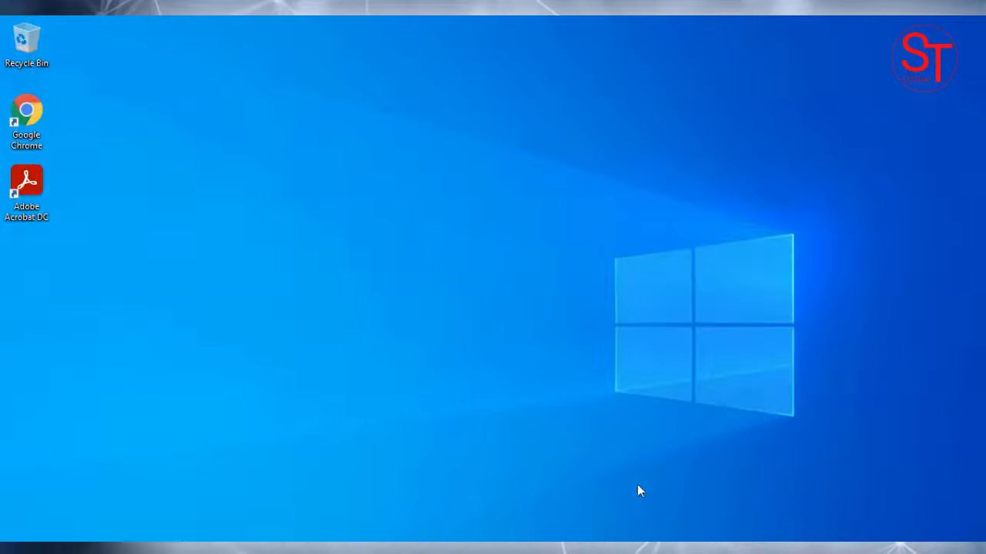